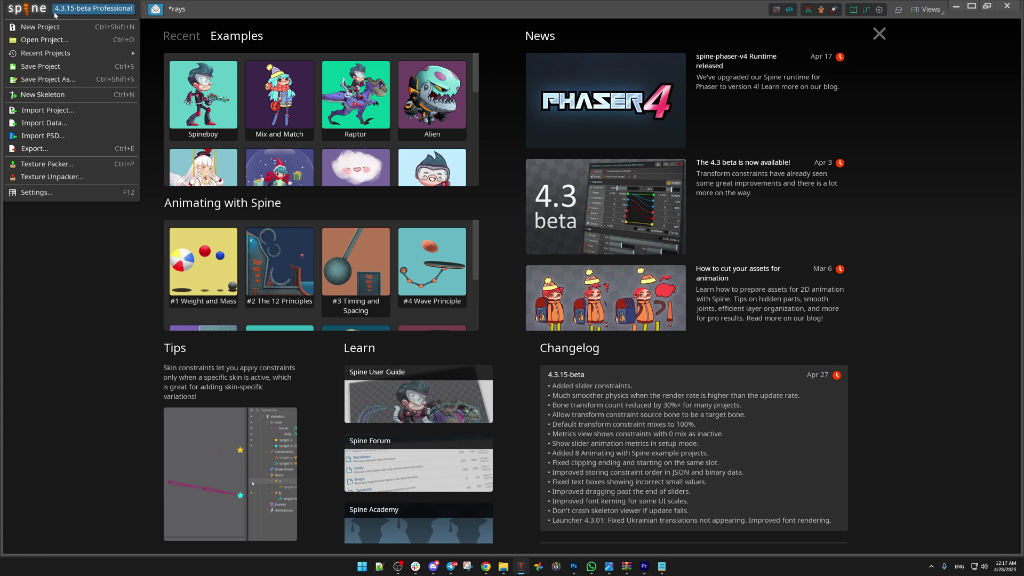
# - Close the main menu, browse the Animating with Spine example tiles, and return to the rays project
pyautogui.click(101, 275)
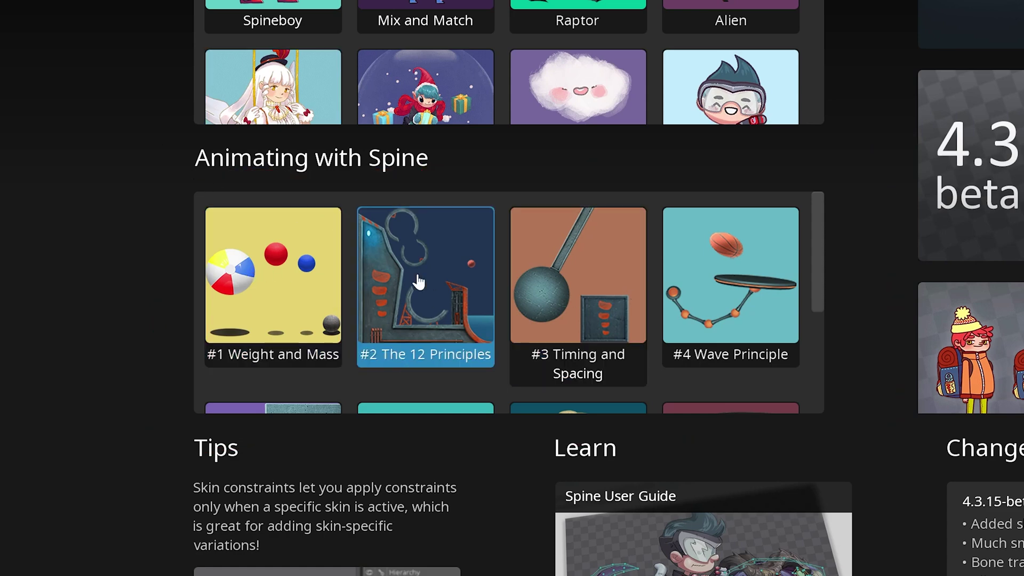
pyautogui.scroll(-3, 578, 293)
pyautogui.scroll(3, 587, 298)
pyautogui.click(615, 341)
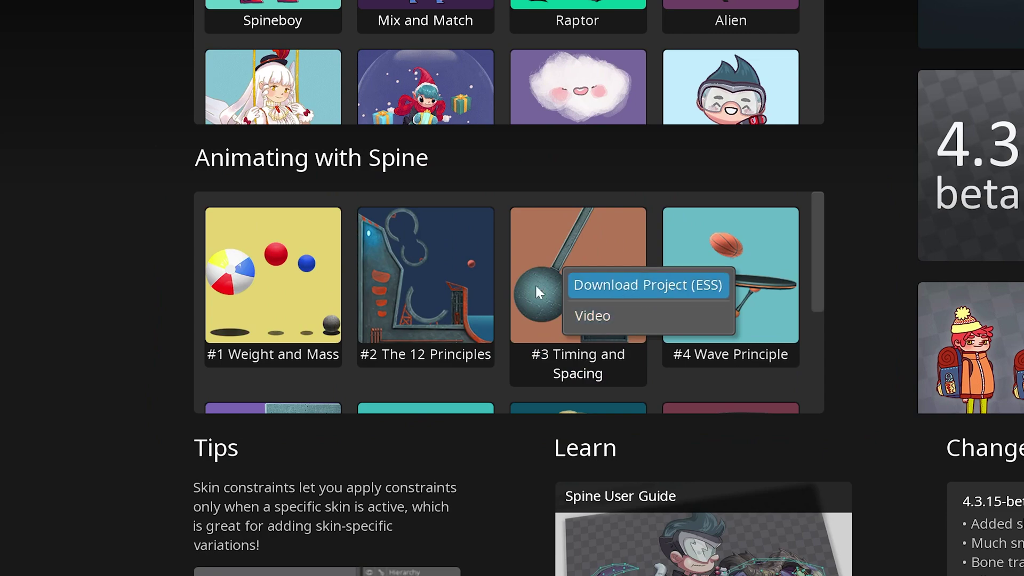
pyautogui.click(115, 288)
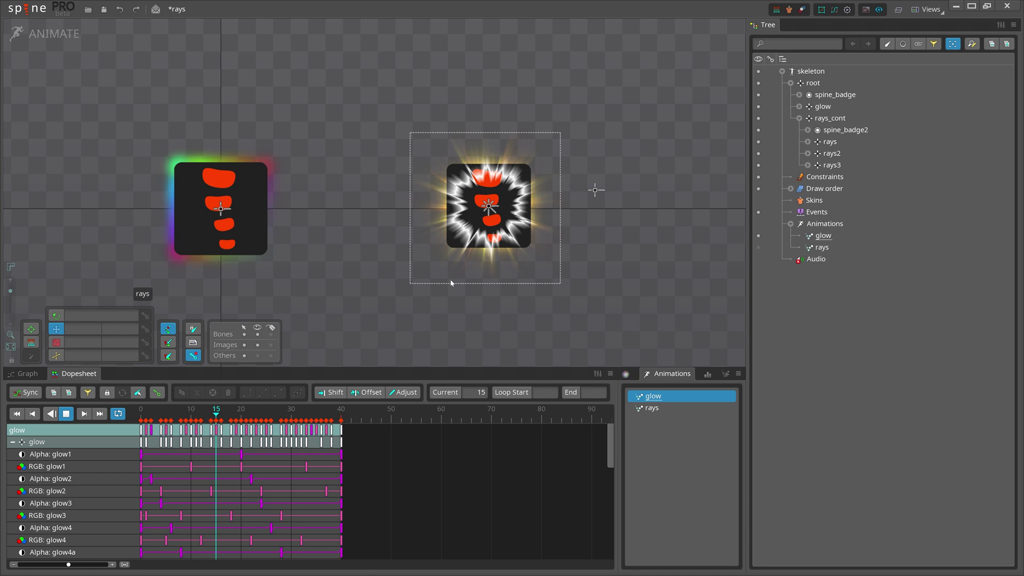
# - Switch to the rays animation and watch it loop in the Preview panel
pyautogui.click(652, 408)
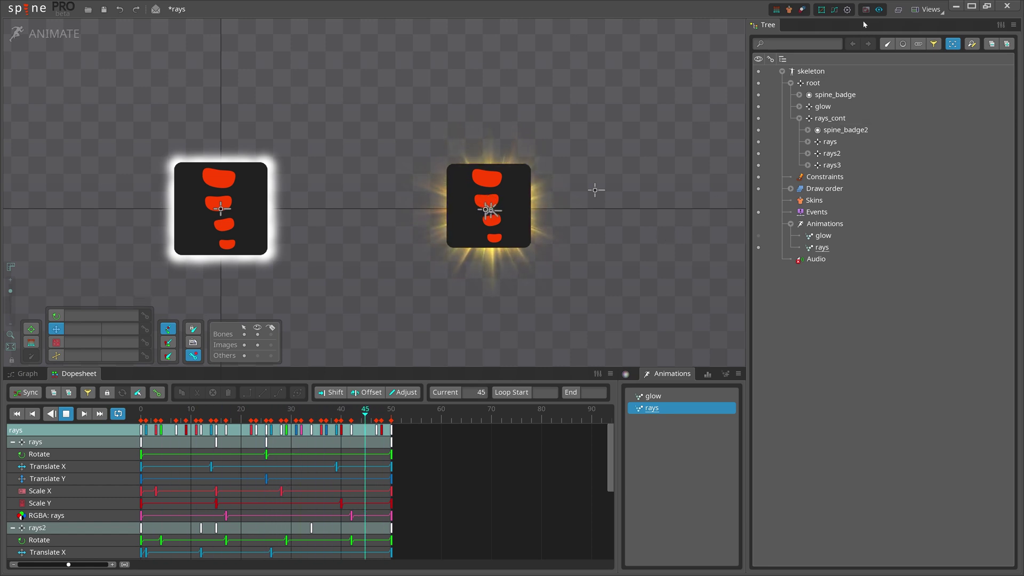
pyautogui.hotkey('ctrl', 'shift', 'p')
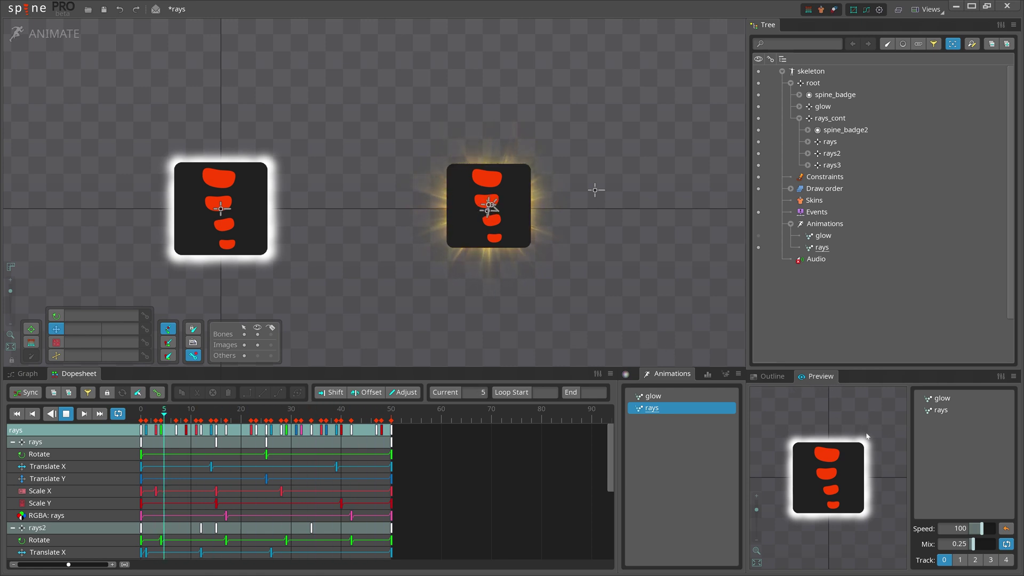
pyautogui.click(814, 379)
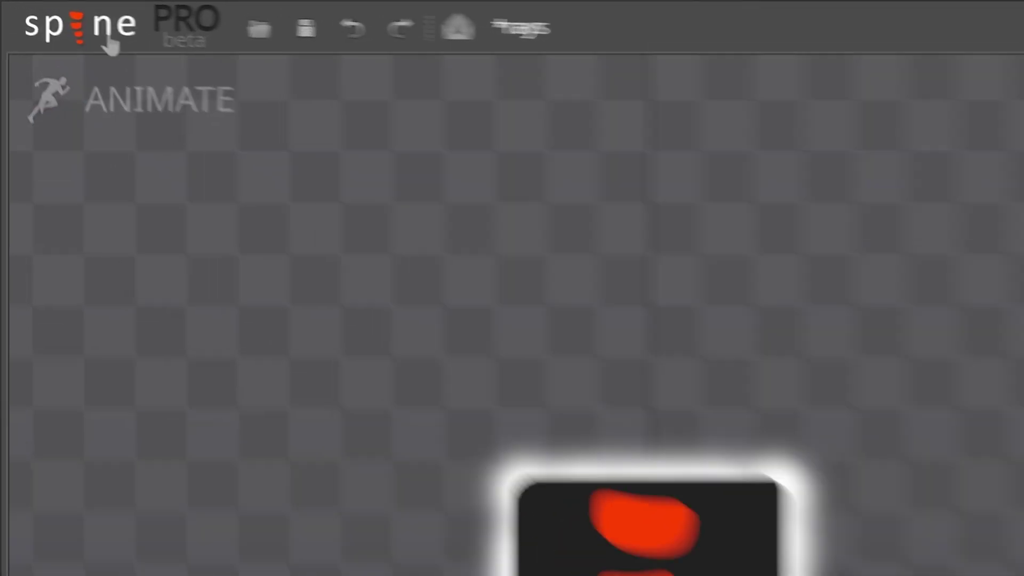
# - Save the rays project with Ctrl+S
pyautogui.click(51, 24)
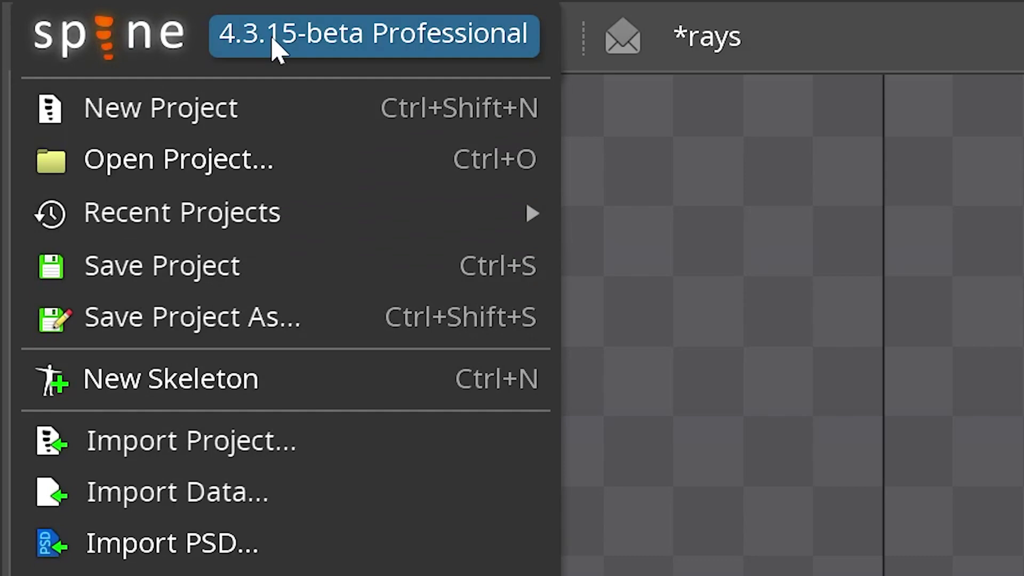
pyautogui.hotkey('ctrl', 's')
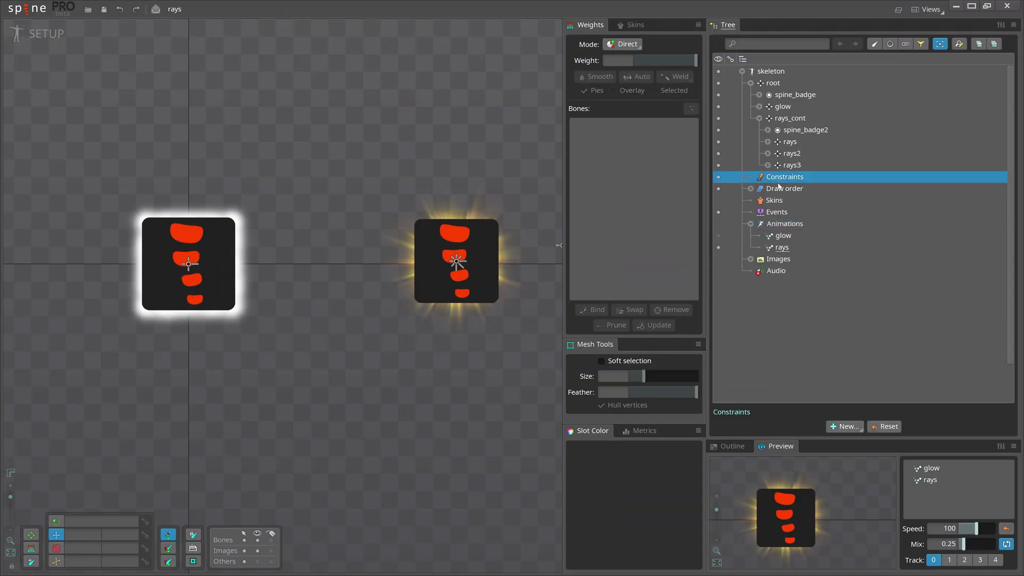
pyautogui.click(846, 426)
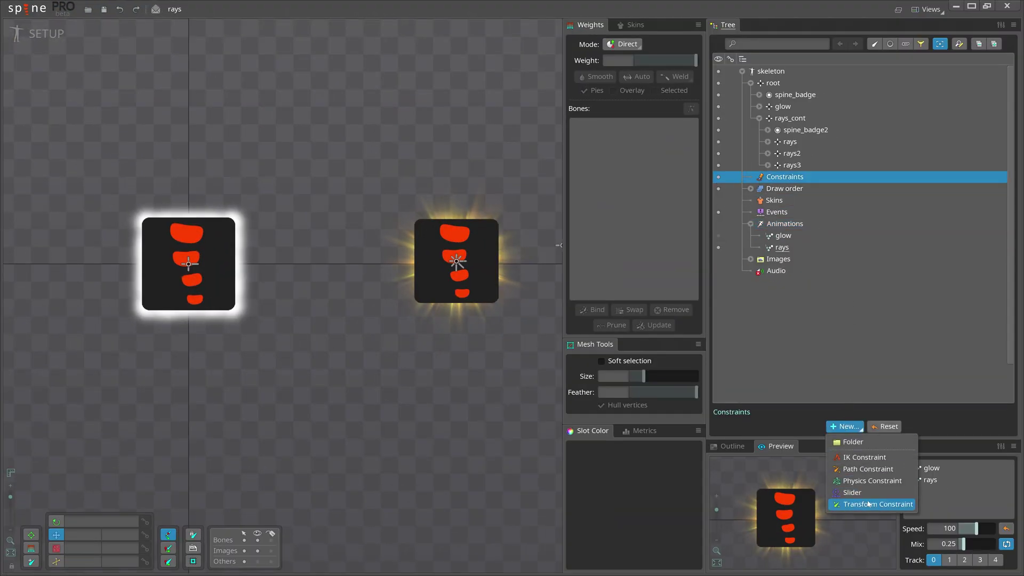
pyautogui.press('Escape')
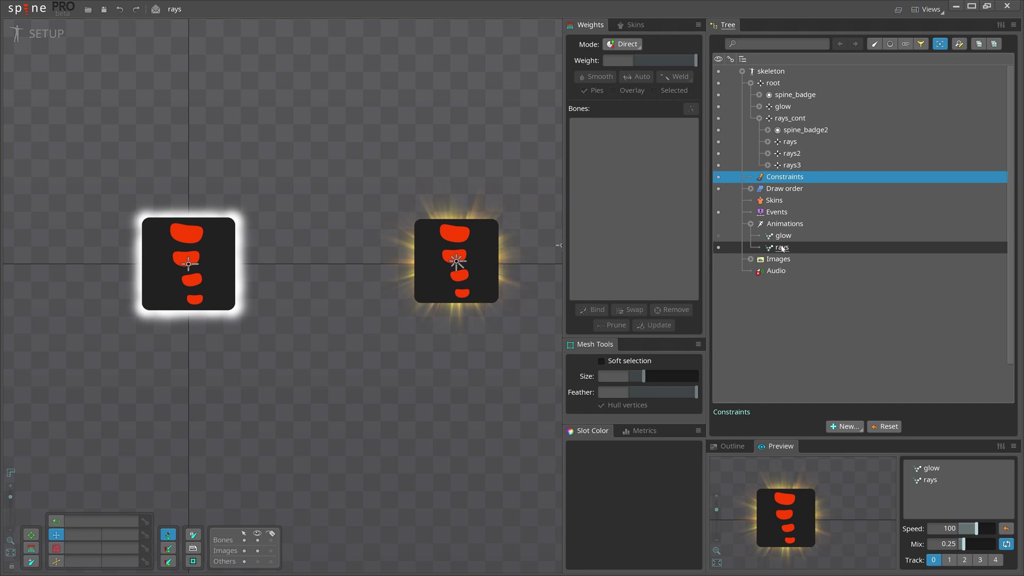
# - Create a Slider constraint named glow from the glow animation, leaving rays as the active animation
pyautogui.click(784, 236)
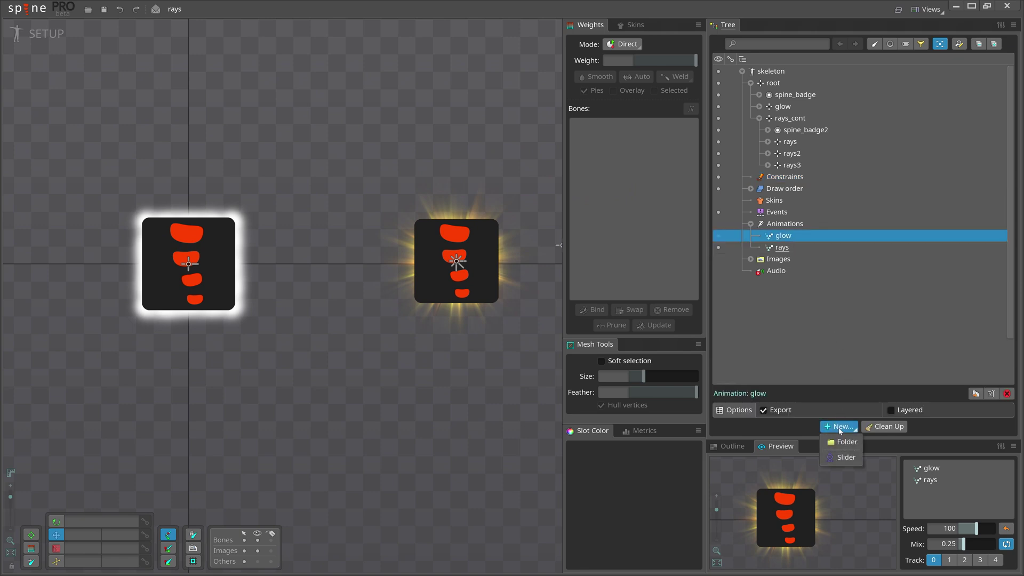
pyautogui.press('Escape')
pyautogui.press('Tab')
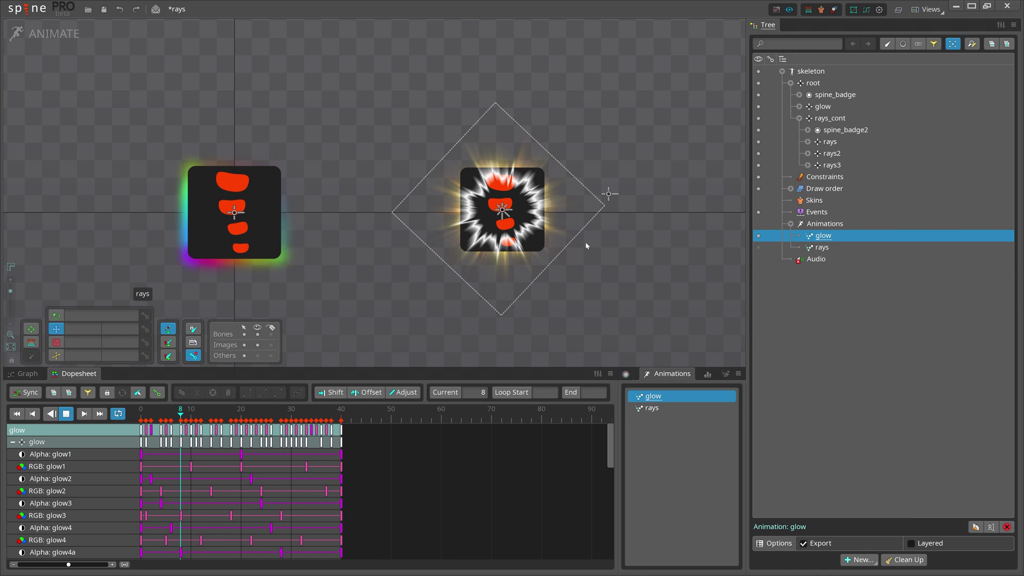
pyautogui.click(665, 411)
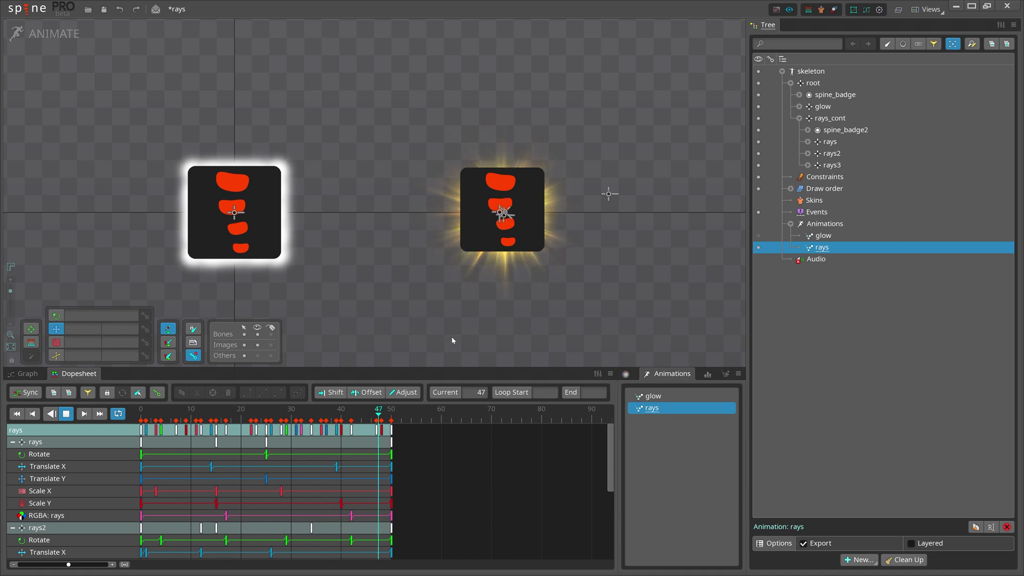
pyautogui.click(665, 399)
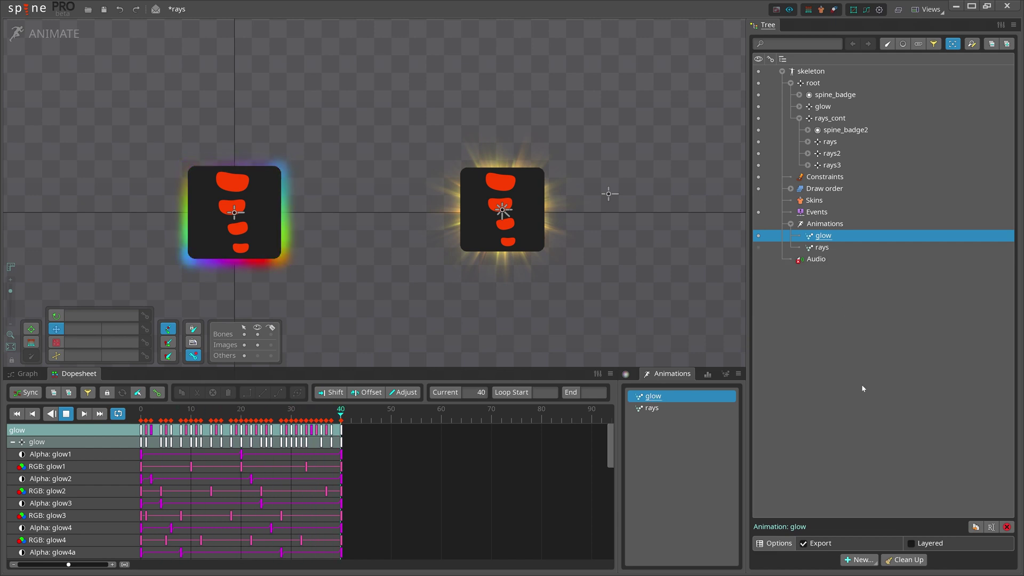
pyautogui.click(859, 560)
pyautogui.click(864, 540)
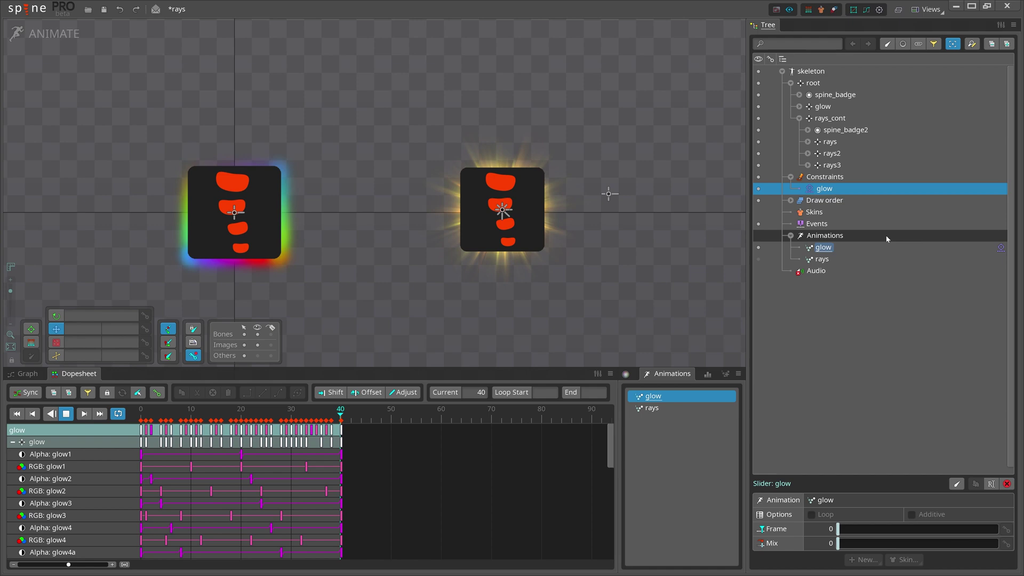
pyautogui.click(880, 258)
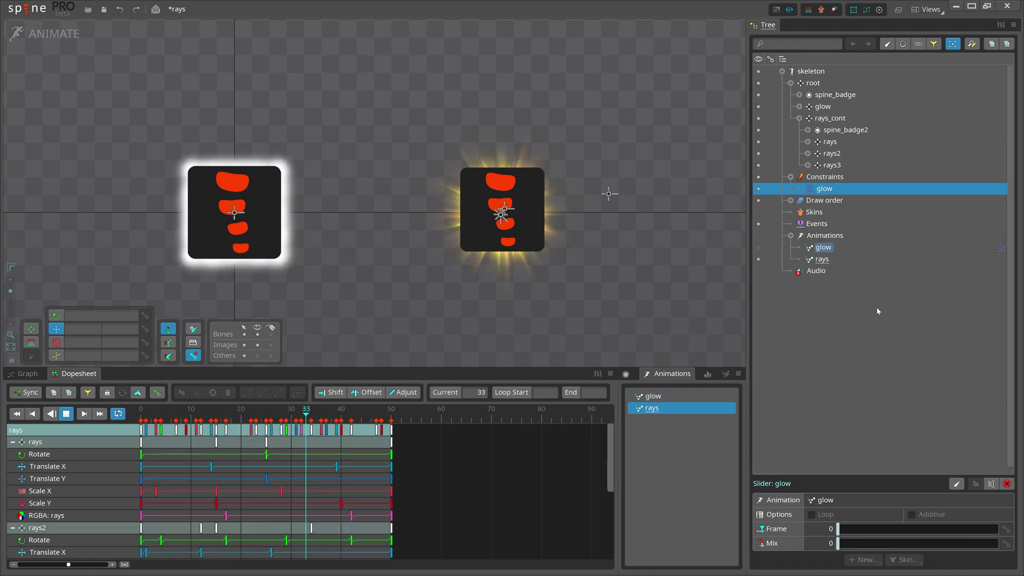
# - Key the glow slider Frame at frame 0, raise Mix to 100, and key Frame 40 at frame 50
pyautogui.click(1001, 249)
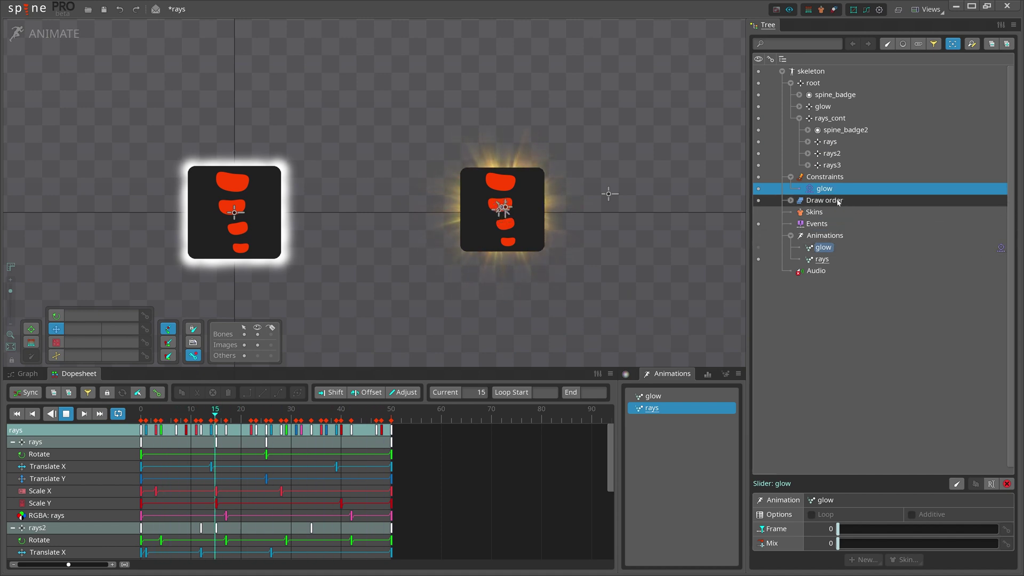
pyautogui.press('space')
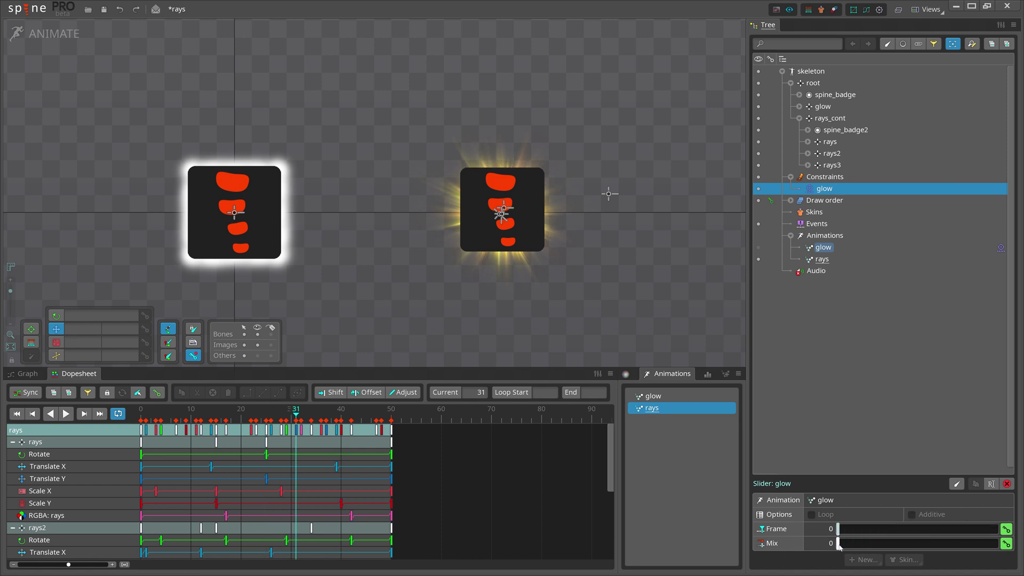
pyautogui.moveTo(230, 430); pyautogui.dragTo(134, 424)
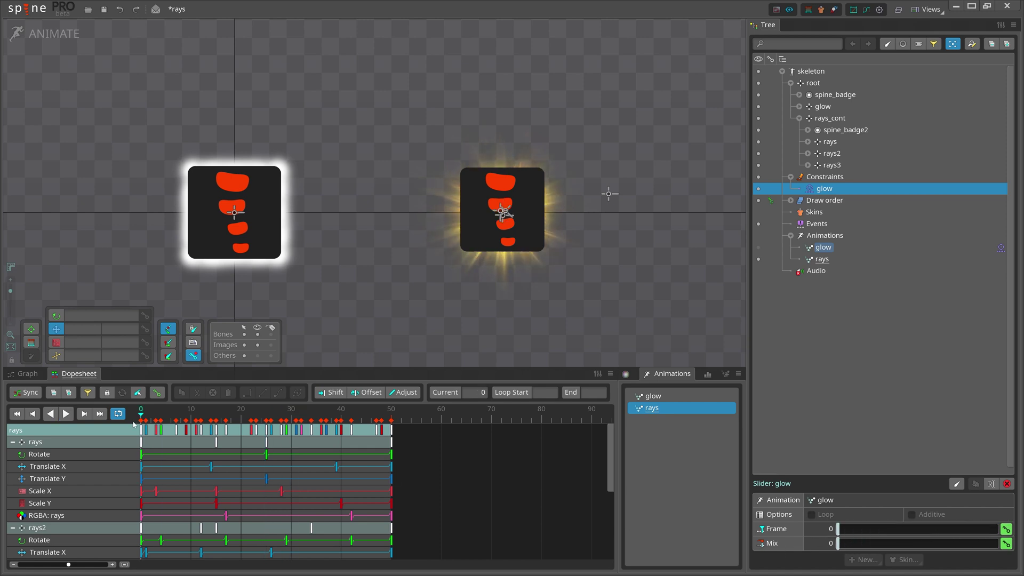
pyautogui.click(839, 530)
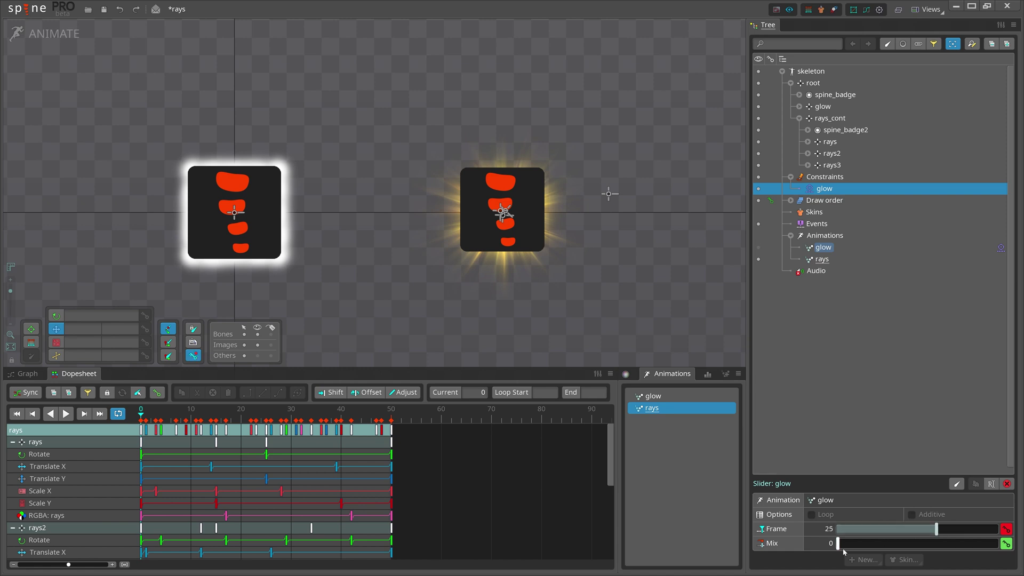
pyautogui.moveTo(838, 543)
pyautogui.mouseDown()
pyautogui.moveTo(974, 545)
pyautogui.moveTo(928, 529)
pyautogui.moveTo(839, 530)
pyautogui.mouseUp()
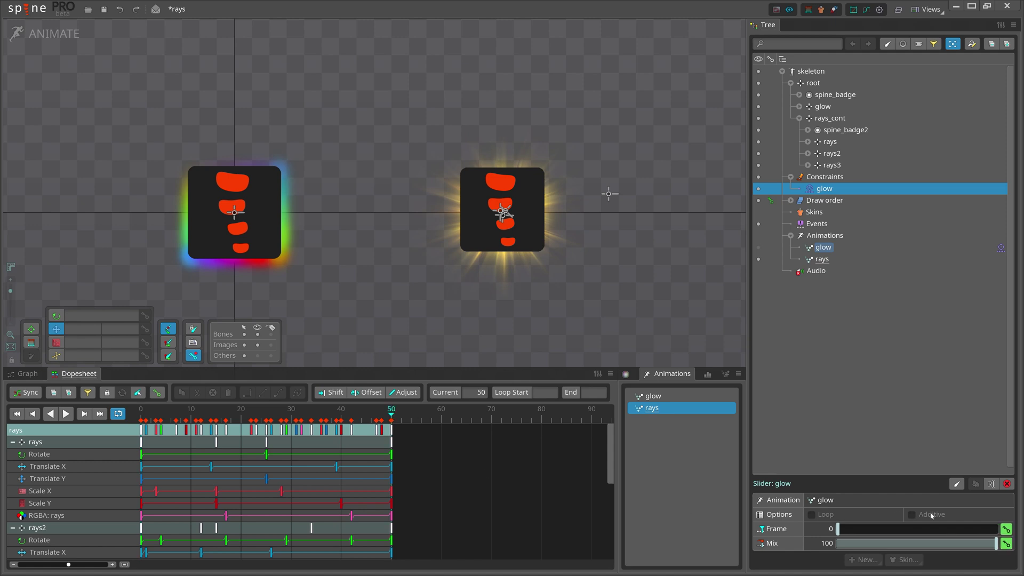
pyautogui.moveTo(838, 530); pyautogui.dragTo(996, 531)
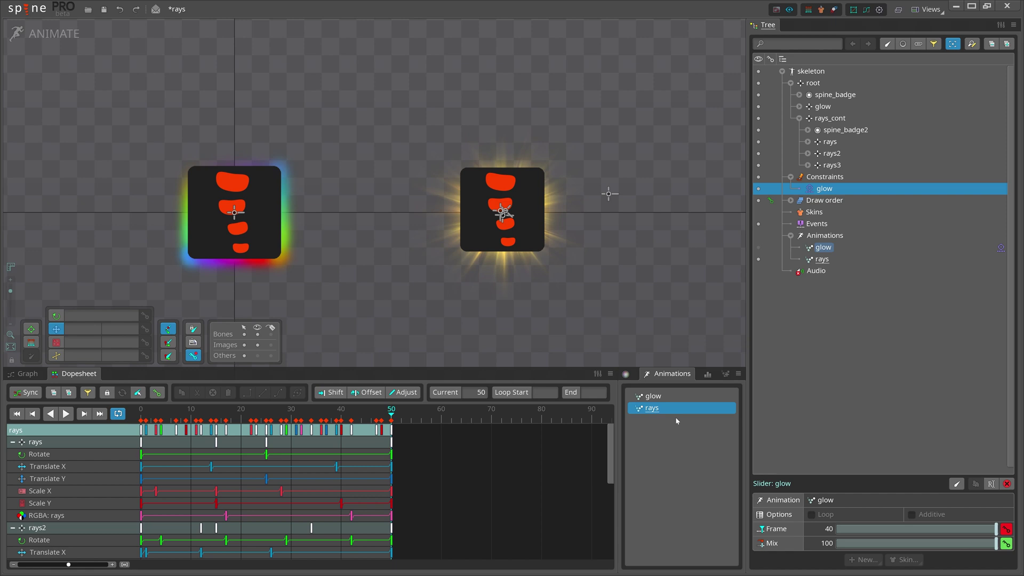
# - Play the rays animation to watch the glow slider cycle the rainbow border on the left badge
pyautogui.click(652, 396)
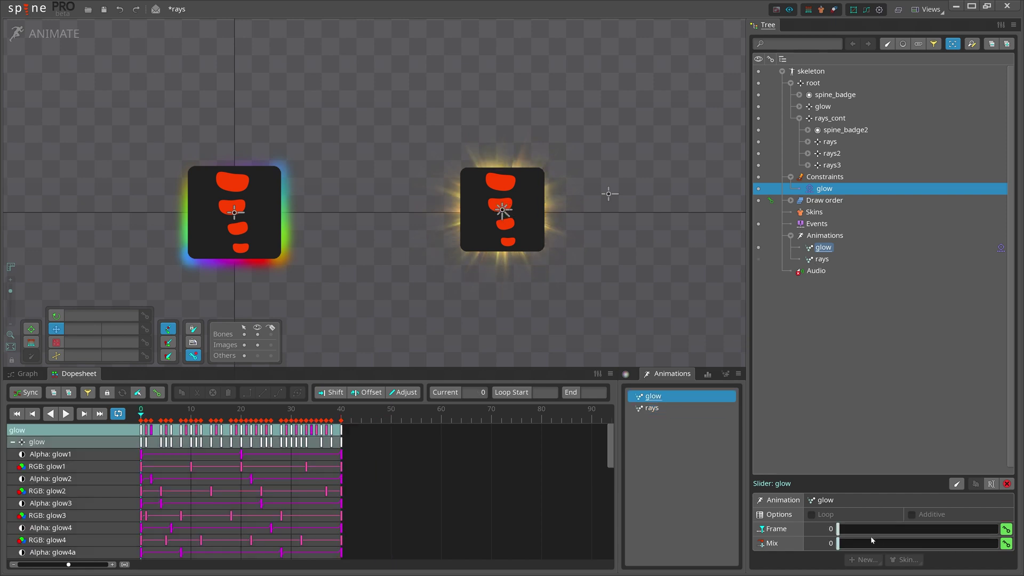
pyautogui.click(660, 409)
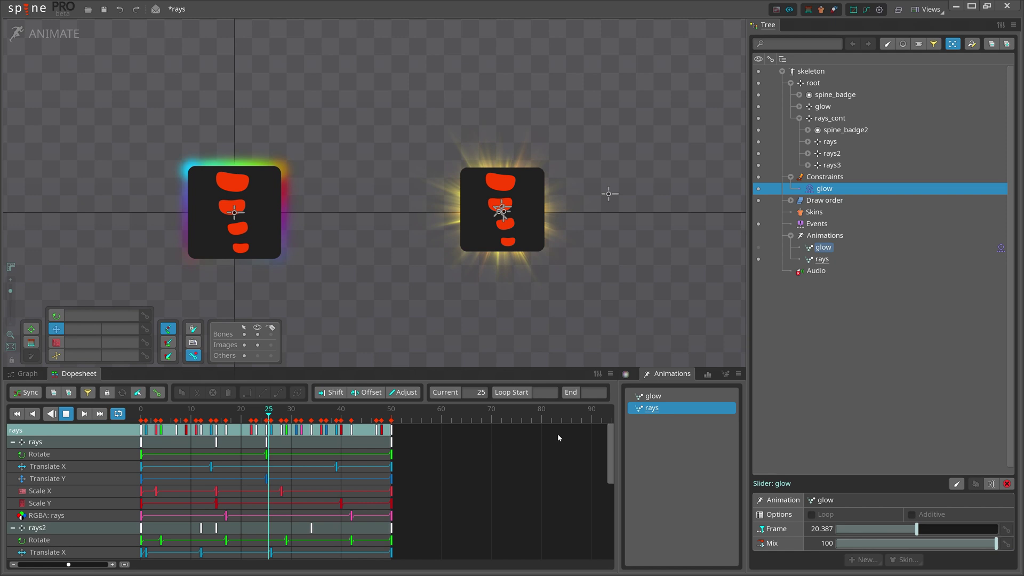
pyautogui.press('l')
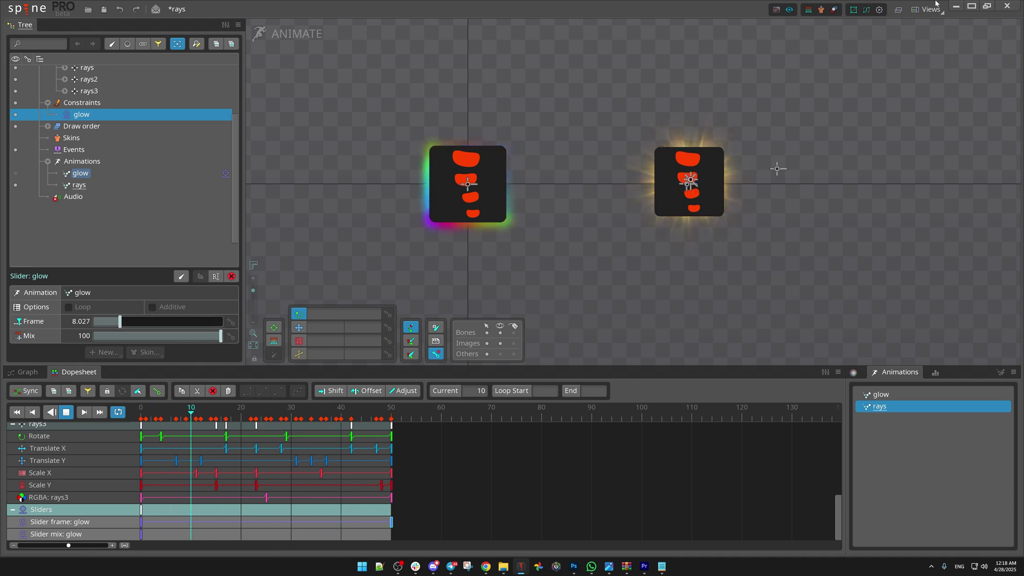
pyautogui.click(928, 9)
pyautogui.click(670, 309)
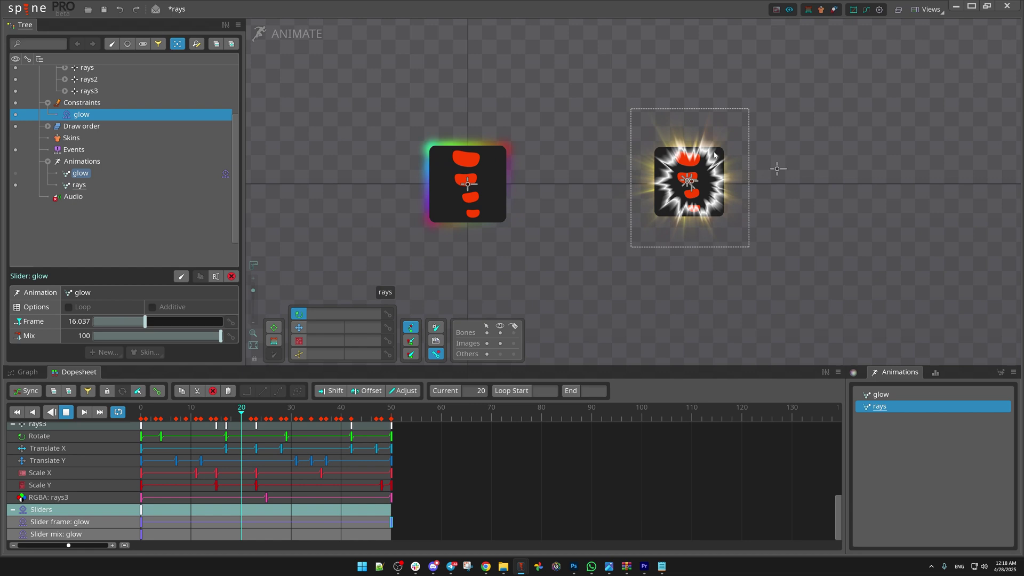
pyautogui.moveTo(670, 309)
pyautogui.mouseDown()
pyautogui.moveTo(648, 315)
pyautogui.moveTo(680, 312)
pyautogui.mouseUp()
pyautogui.scroll(1, 648, 315)
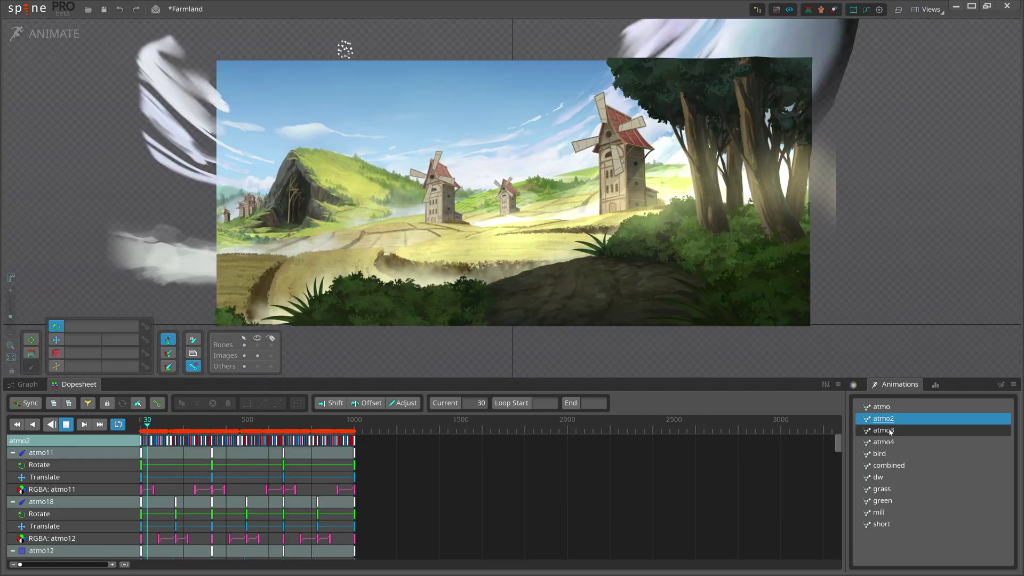
# - Inspect the tracks of the atmo3, atmo4, grass, mill and short animations in the Farmland project
pyautogui.click(888, 431)
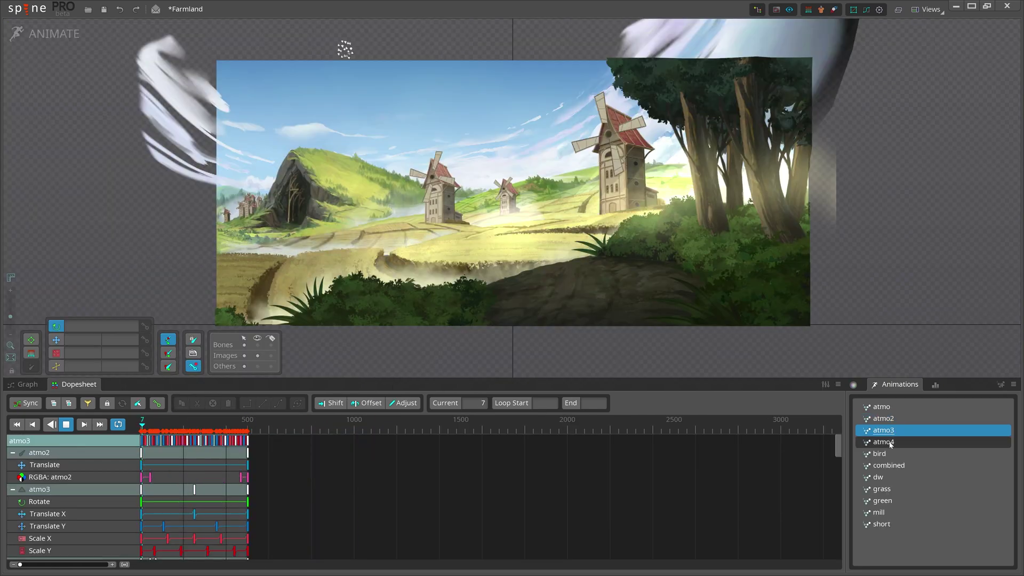
pyautogui.click(890, 443)
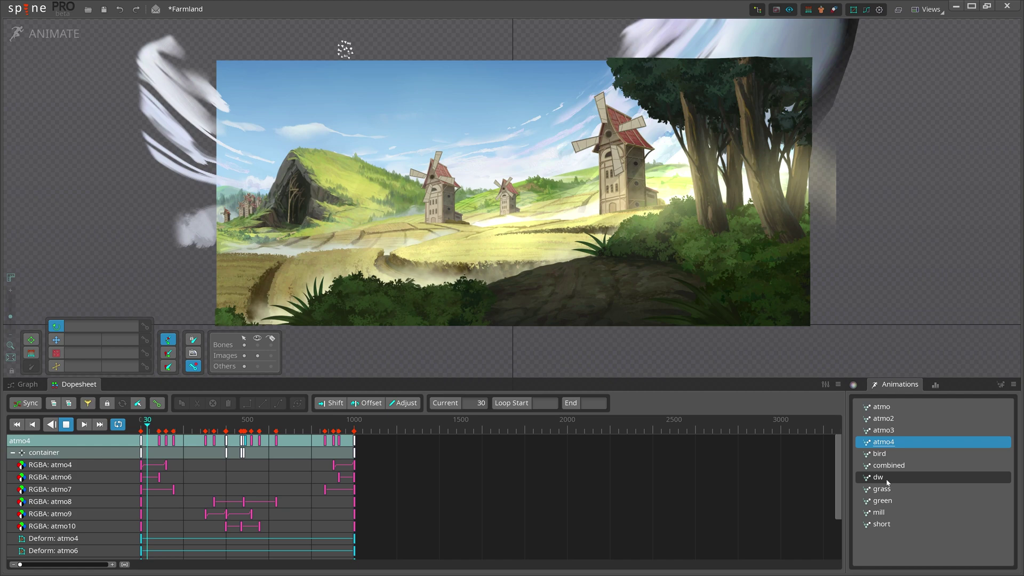
pyautogui.click(887, 488)
pyautogui.click(885, 512)
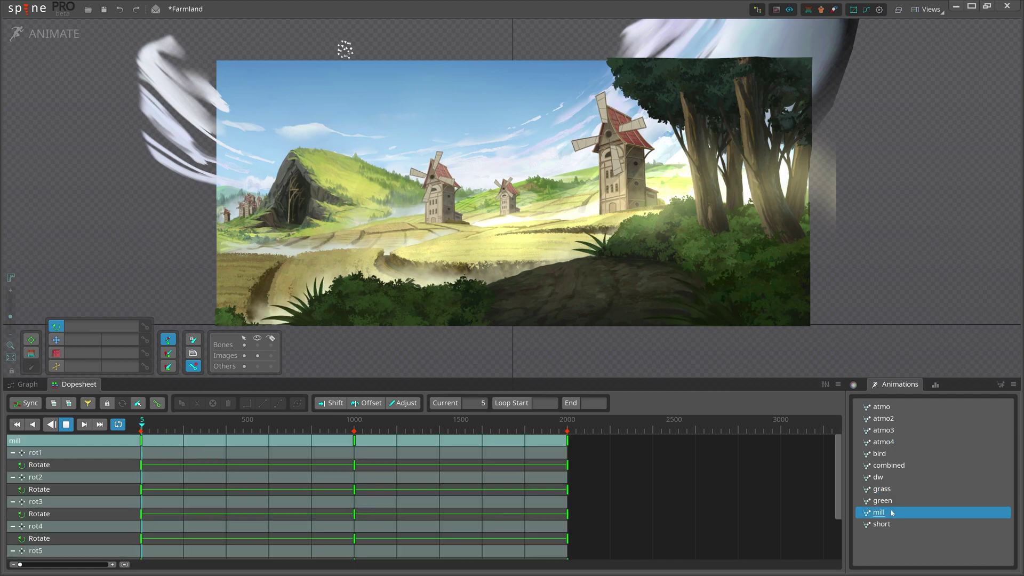
pyautogui.click(894, 525)
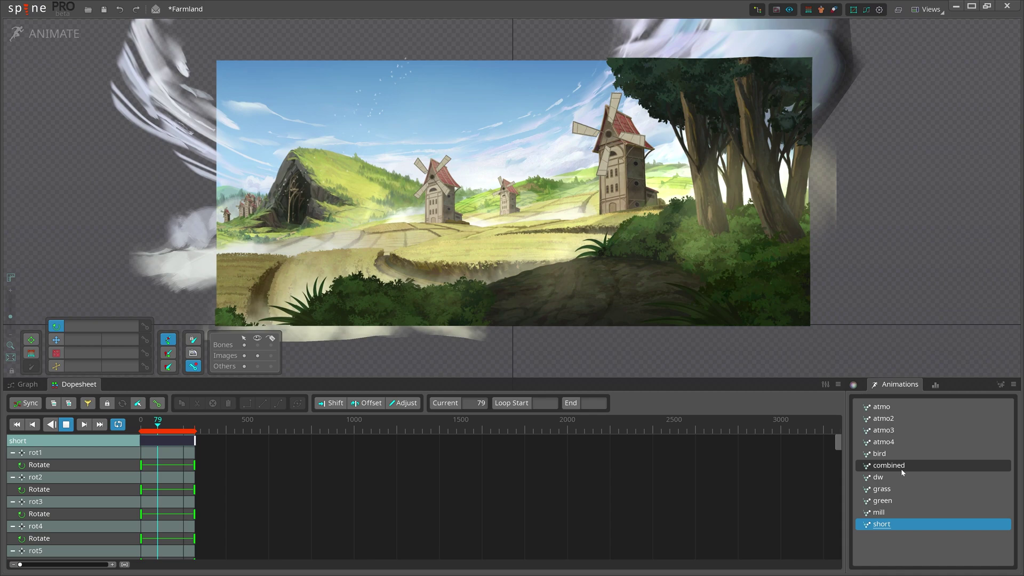
# - Select the combined animation and scrub through its timeline in the dopesheet
pyautogui.press('Up')
pyautogui.press('Up')
pyautogui.press('Up')
pyautogui.press('Up')
pyautogui.press('Up')
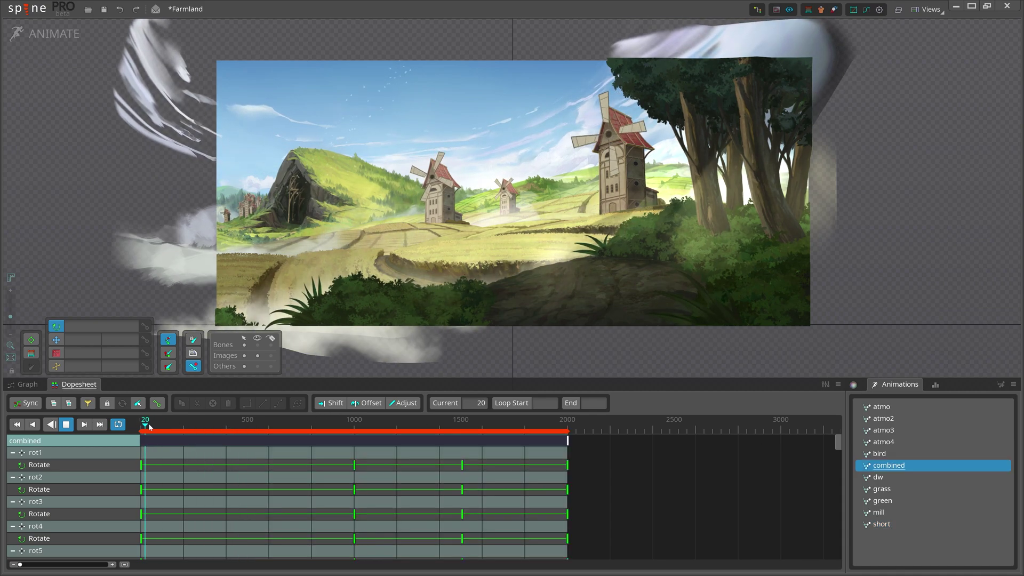
pyautogui.moveTo(150, 427); pyautogui.dragTo(561, 443)
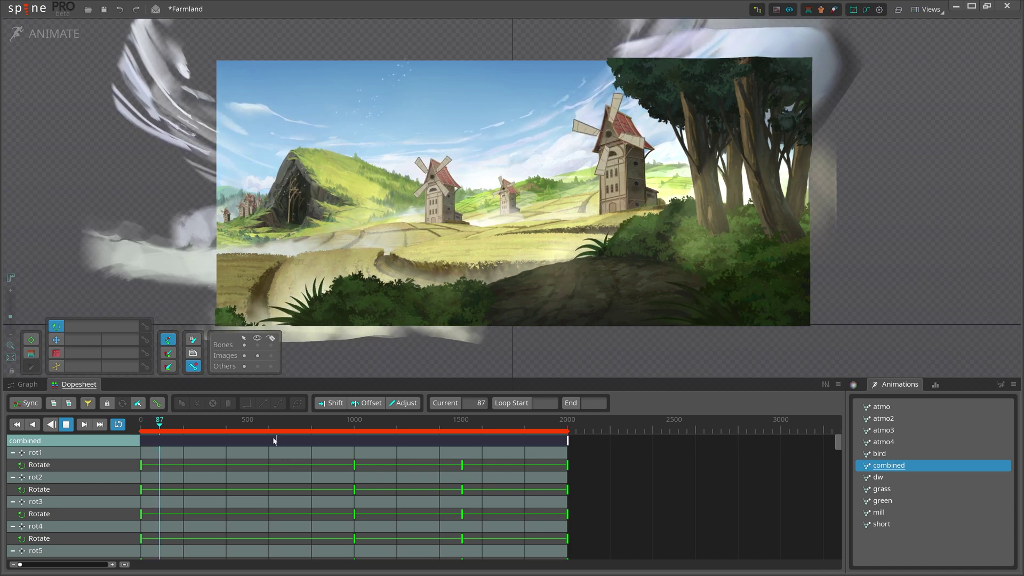
pyautogui.scroll(5, 261, 422)
pyautogui.scroll(-5, 299, 499)
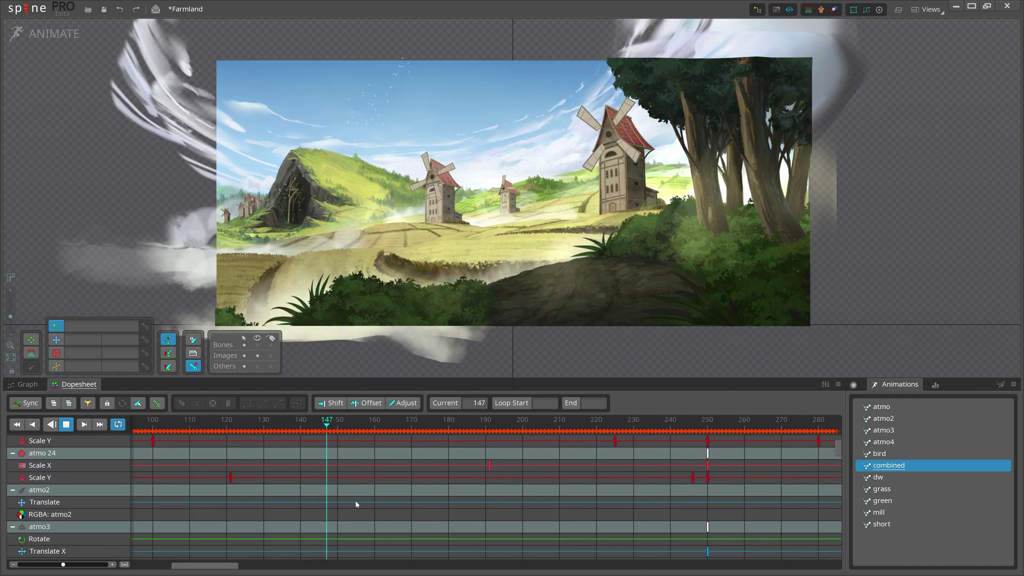
pyautogui.scroll(-6, 356, 504)
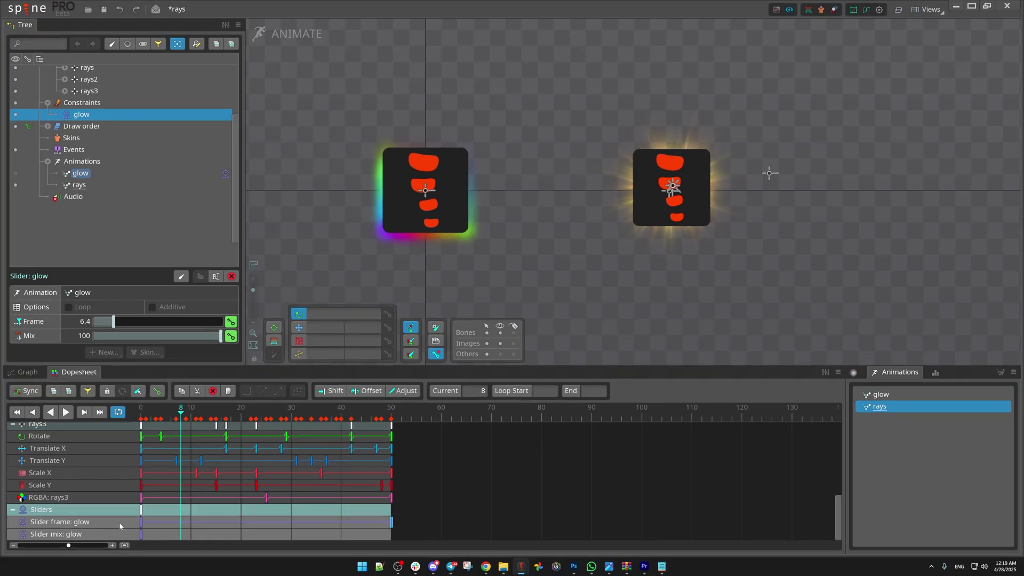
pyautogui.click(142, 522)
pyautogui.click(142, 522)
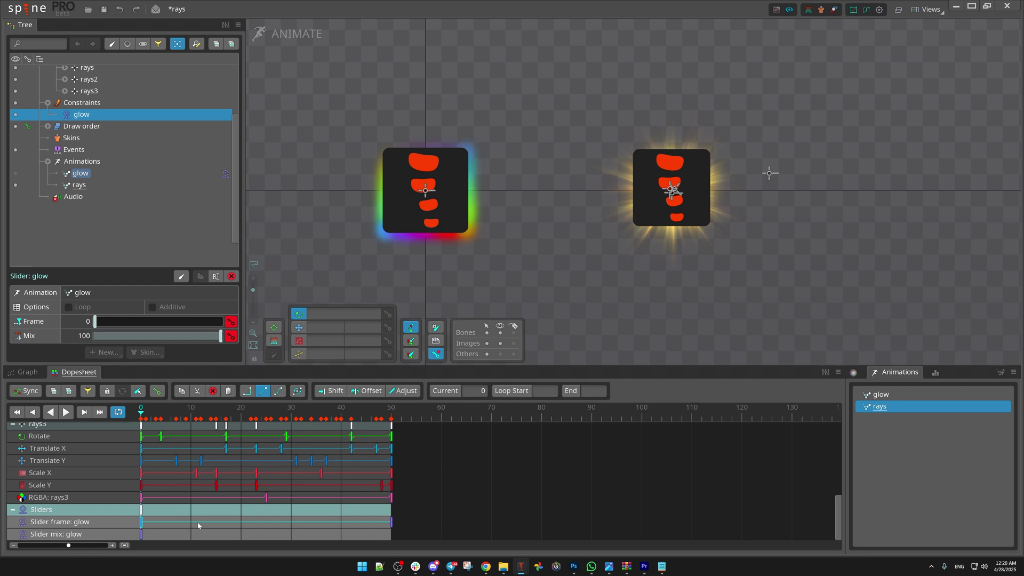
pyautogui.click(465, 465)
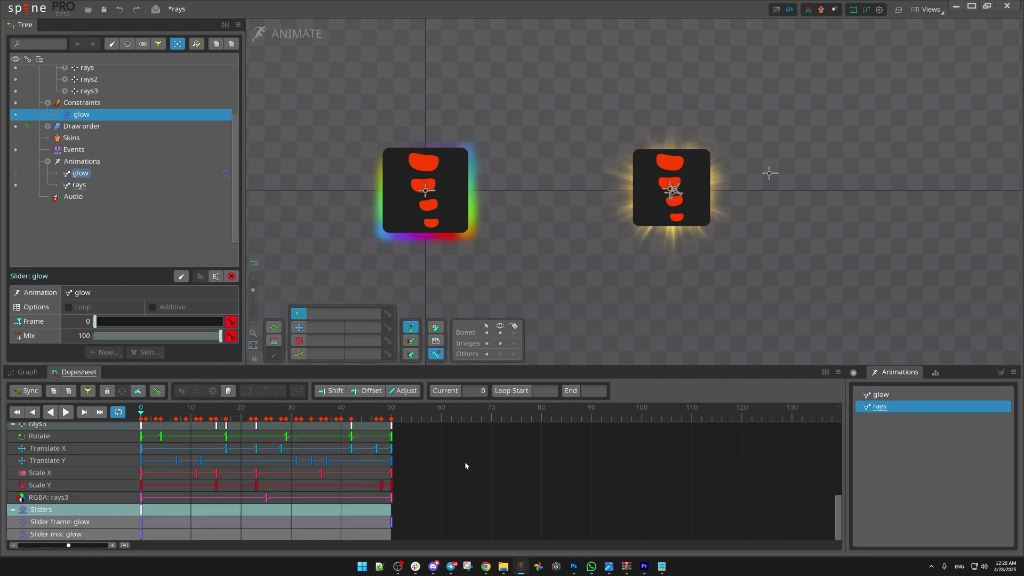
pyautogui.click(907, 394)
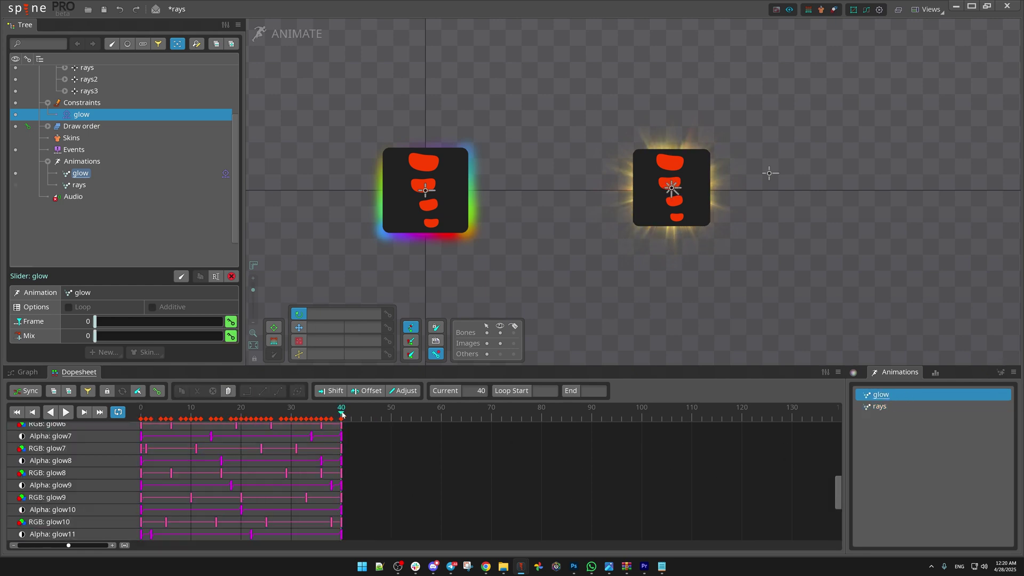
pyautogui.click(880, 407)
pyautogui.click(392, 409)
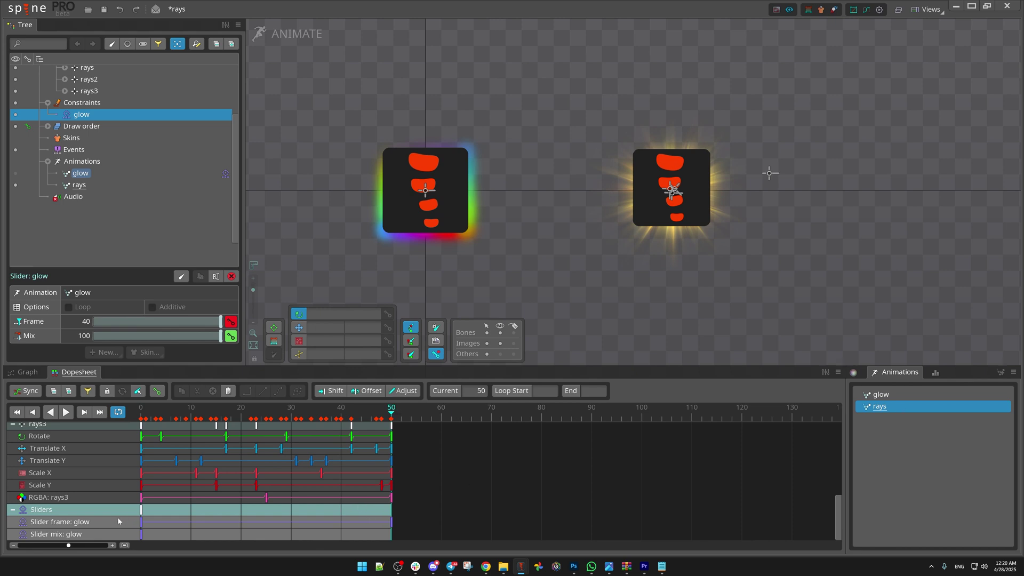
pyautogui.click(141, 523)
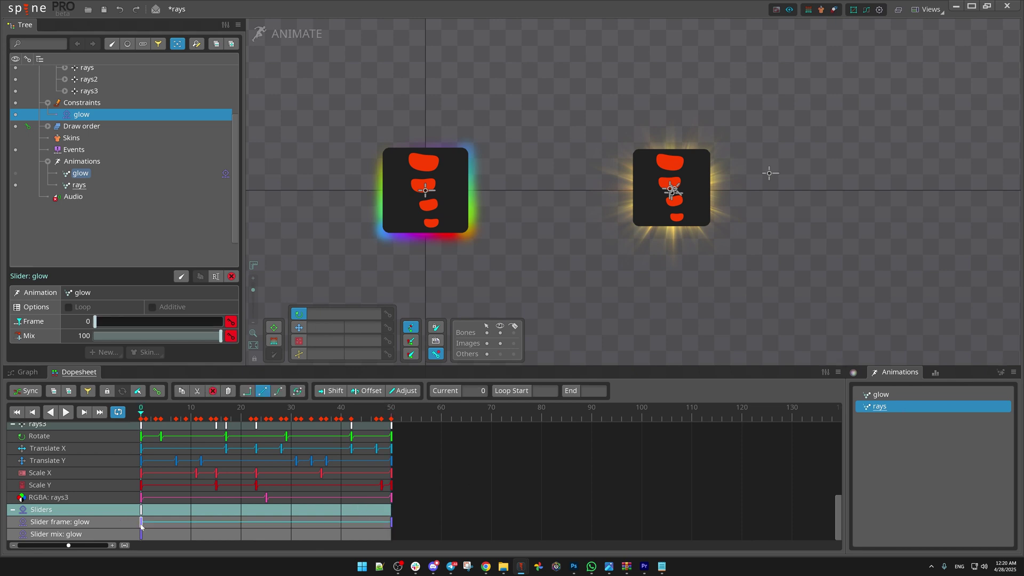
pyautogui.click(392, 522)
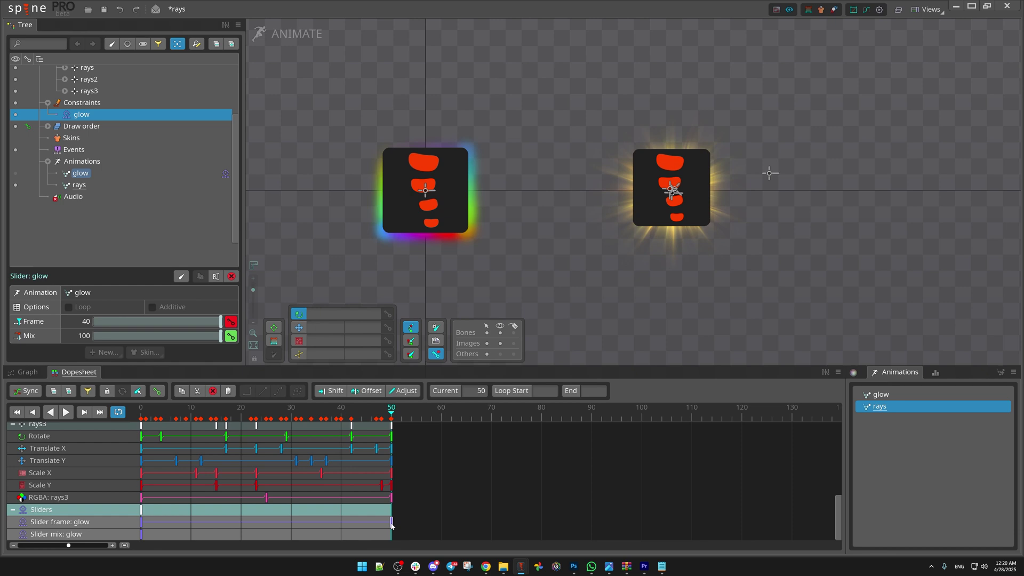
# - Key the glow slider Frame to 400 at frame 50 of the rays animation
pyautogui.press('space')
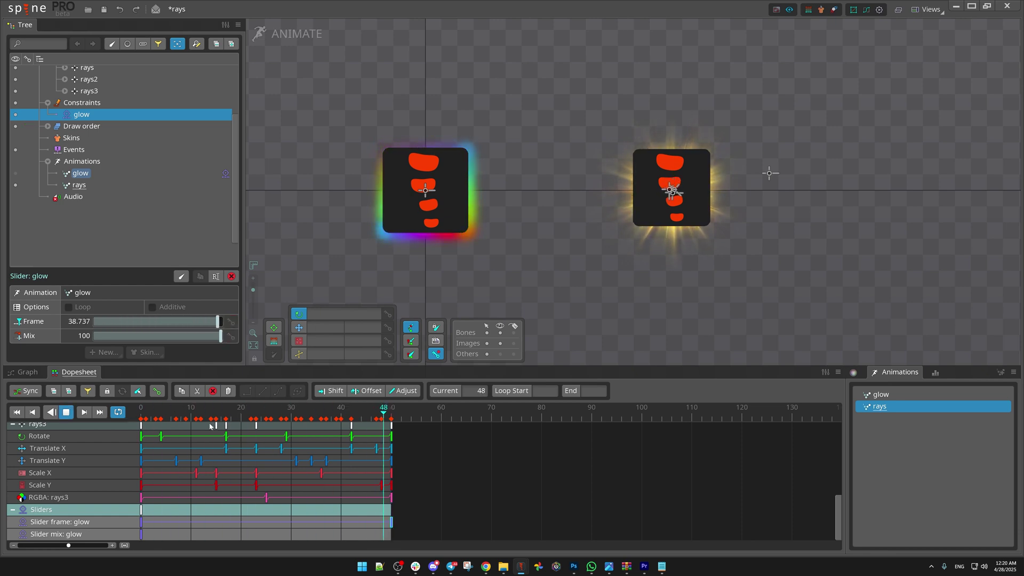
pyautogui.press('space')
pyautogui.press('Home')
pyautogui.press('End')
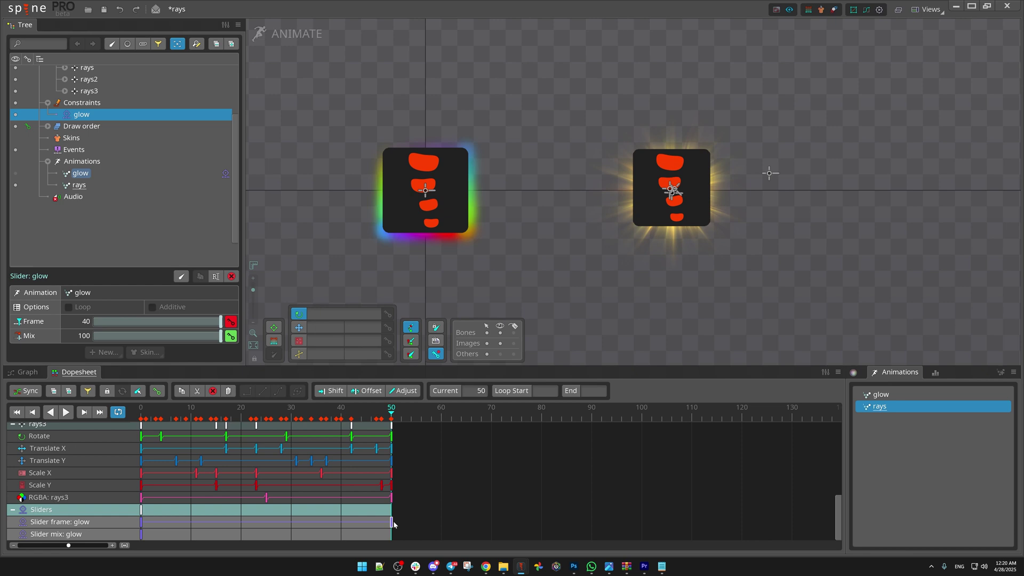
pyautogui.moveTo(221, 321); pyautogui.dragTo(513, 314)
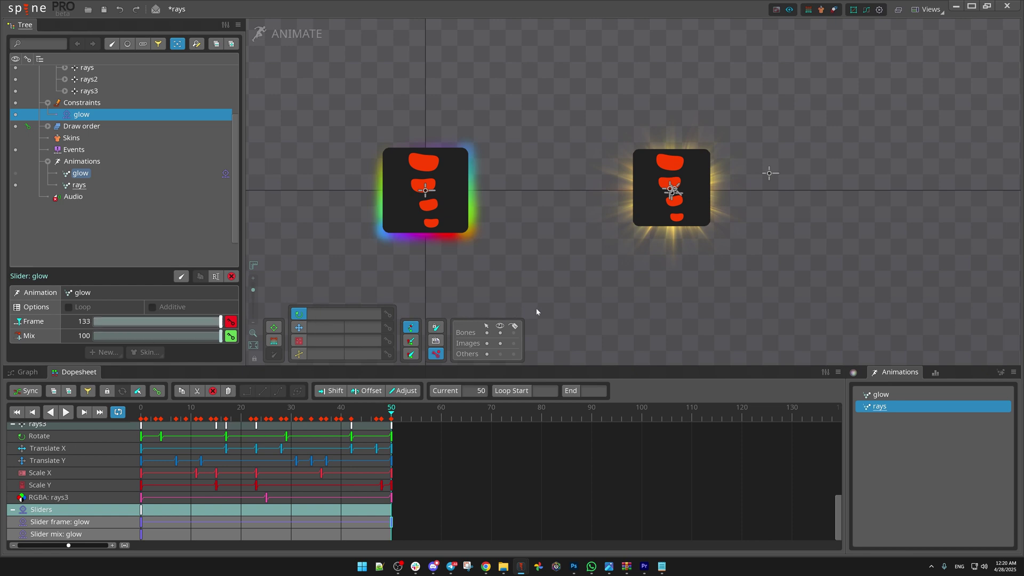
pyautogui.click(80, 321)
pyautogui.write('400')
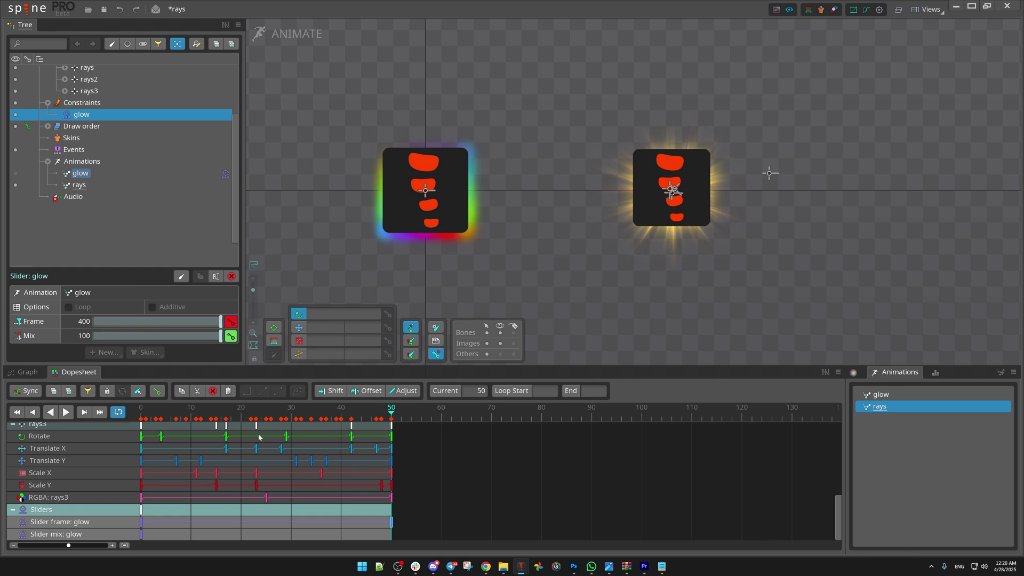
# - Scrub from the start and play the rays animation to check the cycling rainbow glow
pyautogui.click(146, 415)
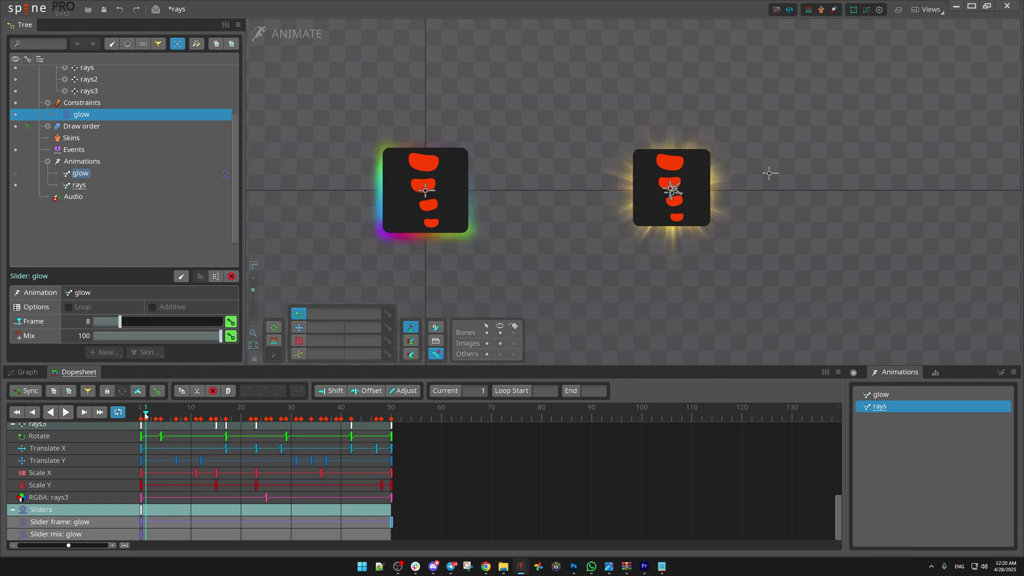
pyautogui.moveTo(145, 416); pyautogui.dragTo(175, 415)
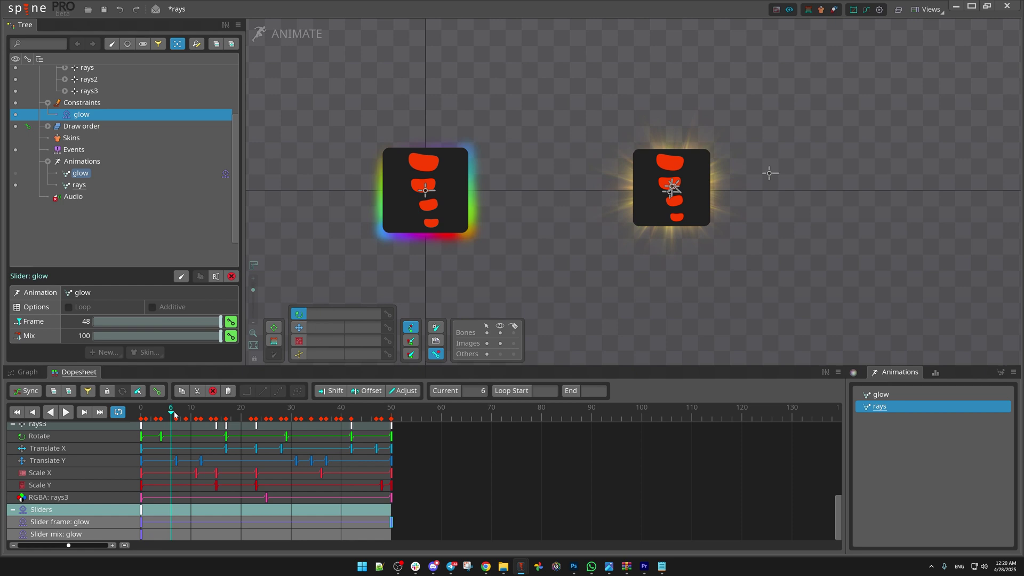
pyautogui.press('space')
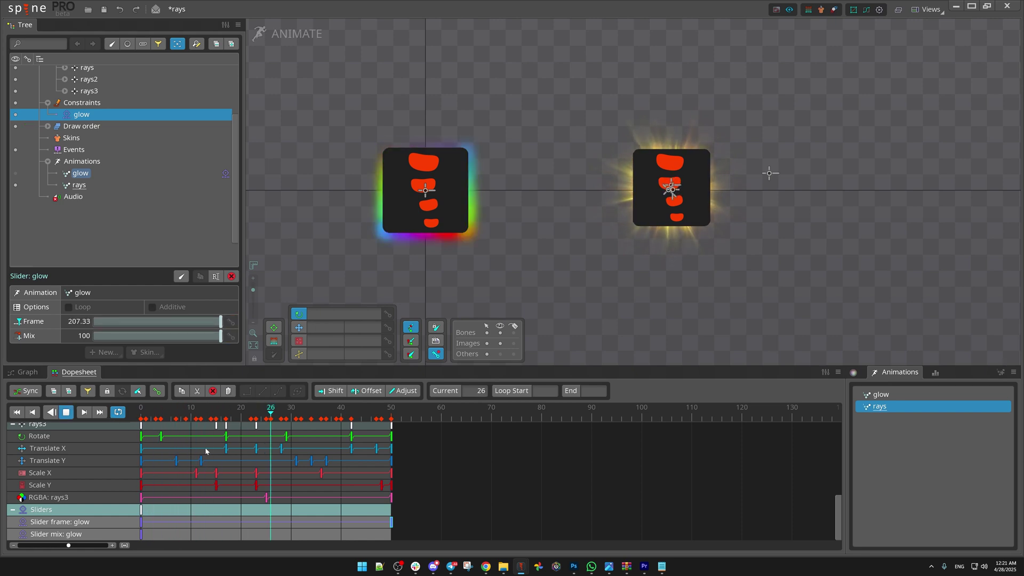
pyautogui.press('space')
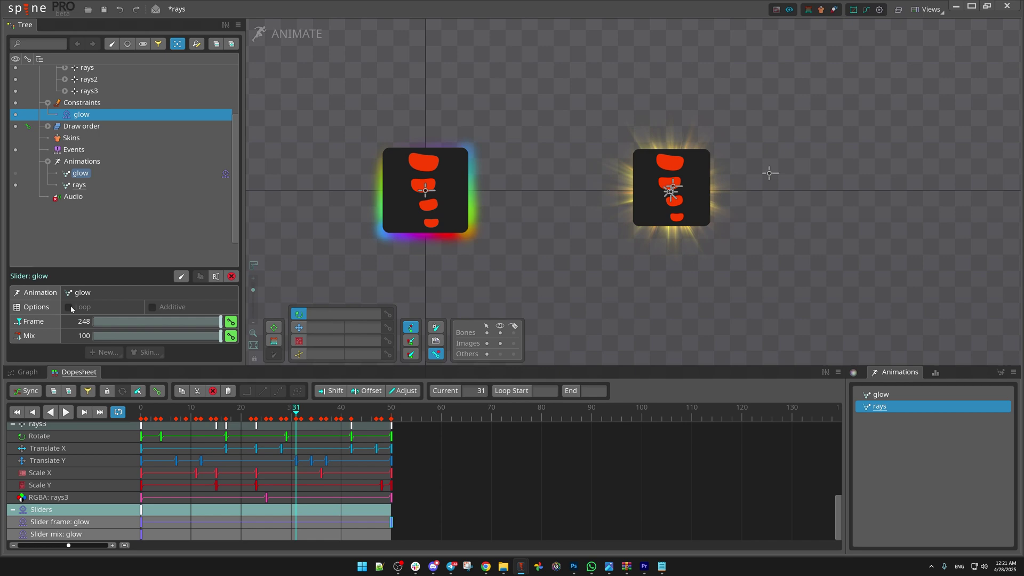
# - Enable Loop on the glow slider in Setup mode, then play rays and stop at frame 15
pyautogui.click(291, 34)
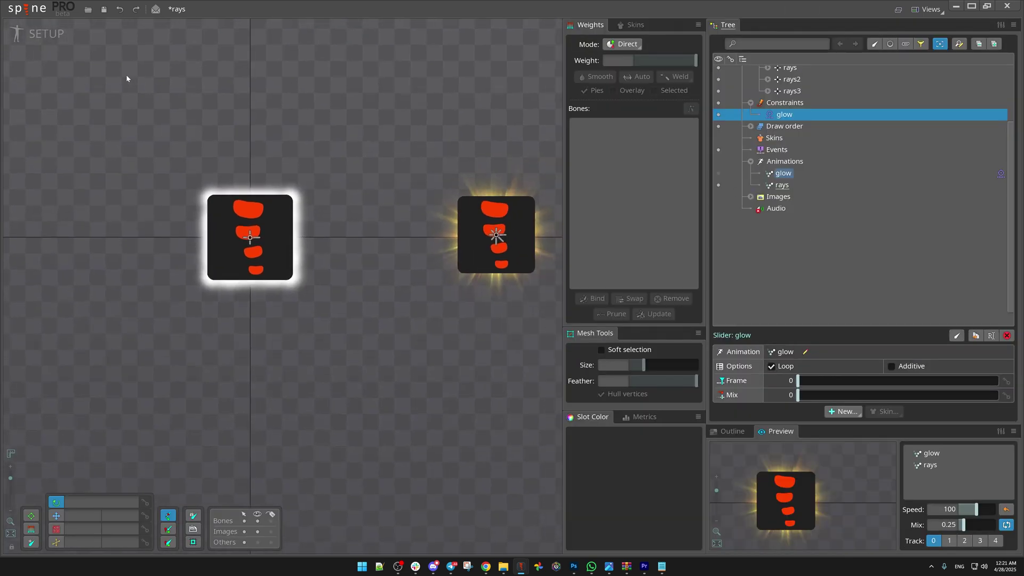
pyautogui.click(43, 34)
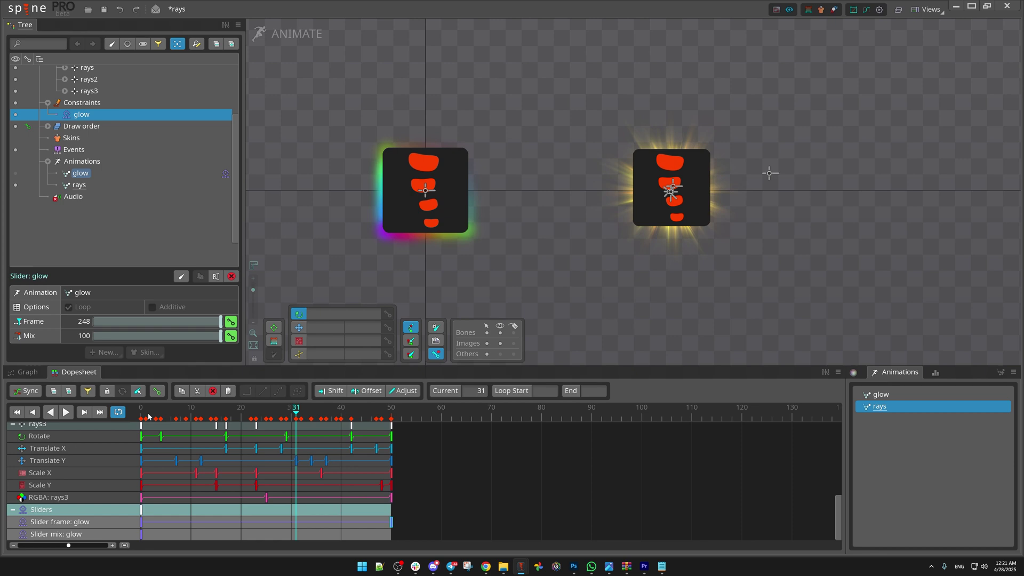
pyautogui.press('l')
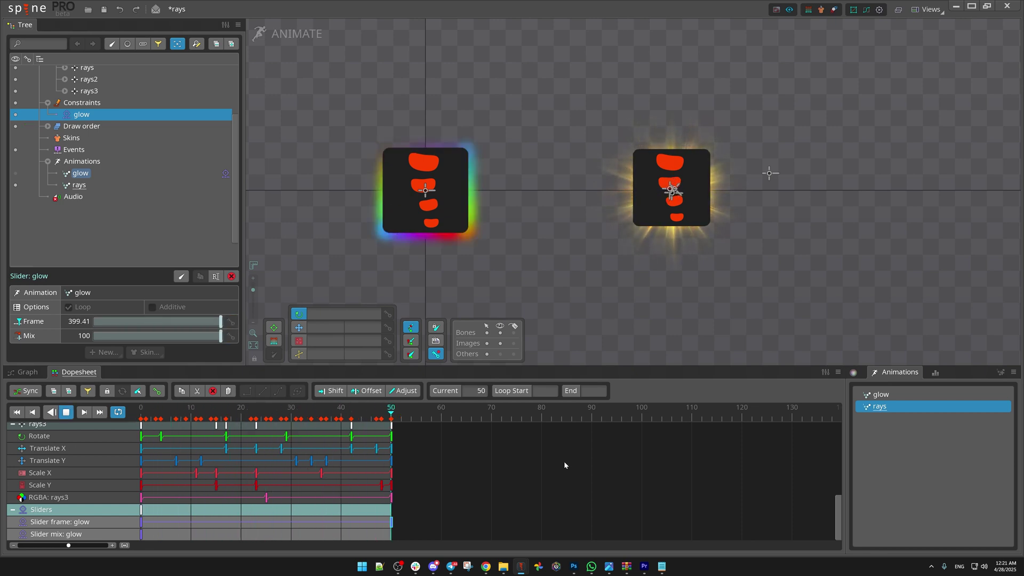
pyautogui.click(216, 411)
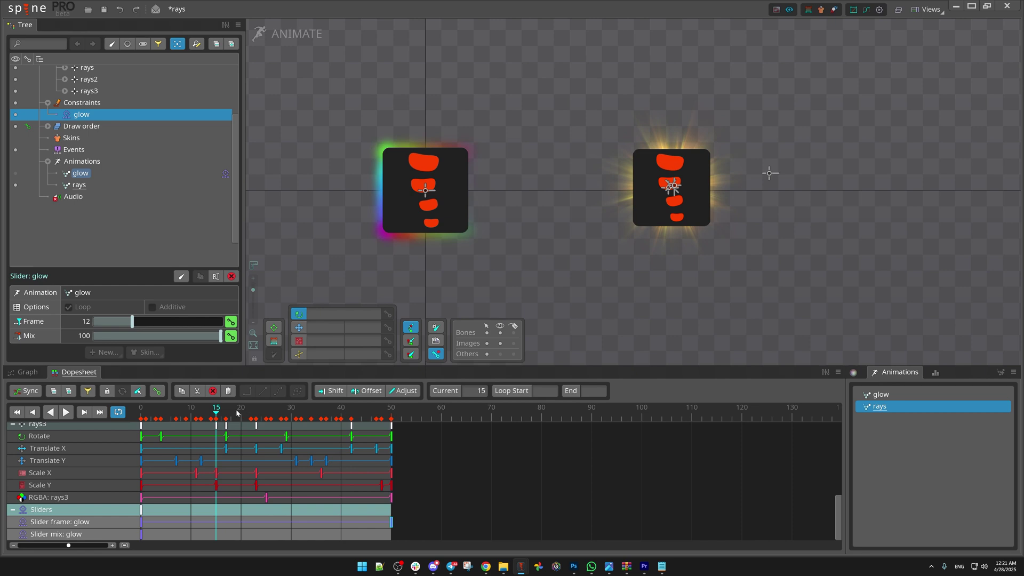
pyautogui.hotkey('ctrl', 'g')
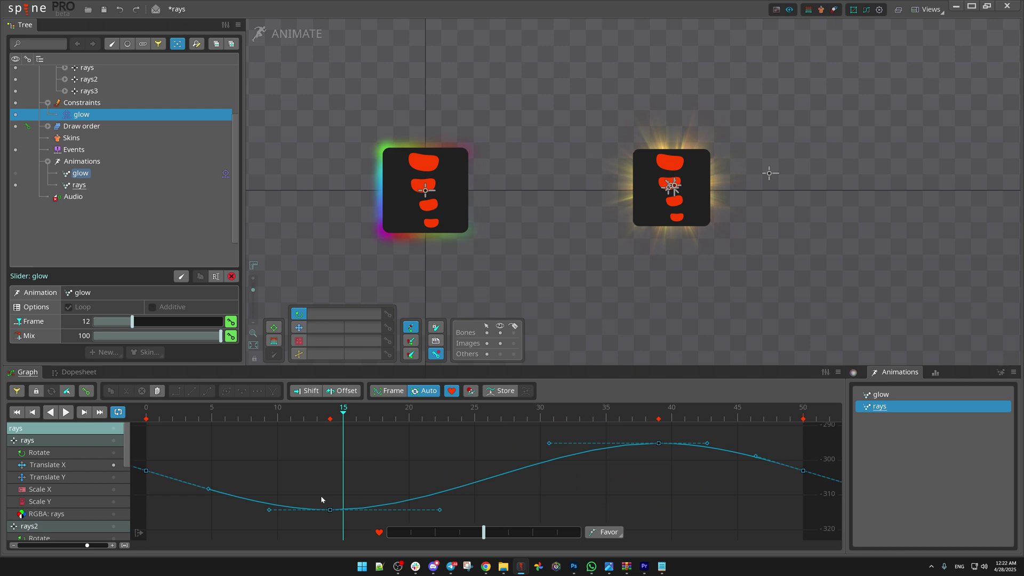
pyautogui.click(330, 413)
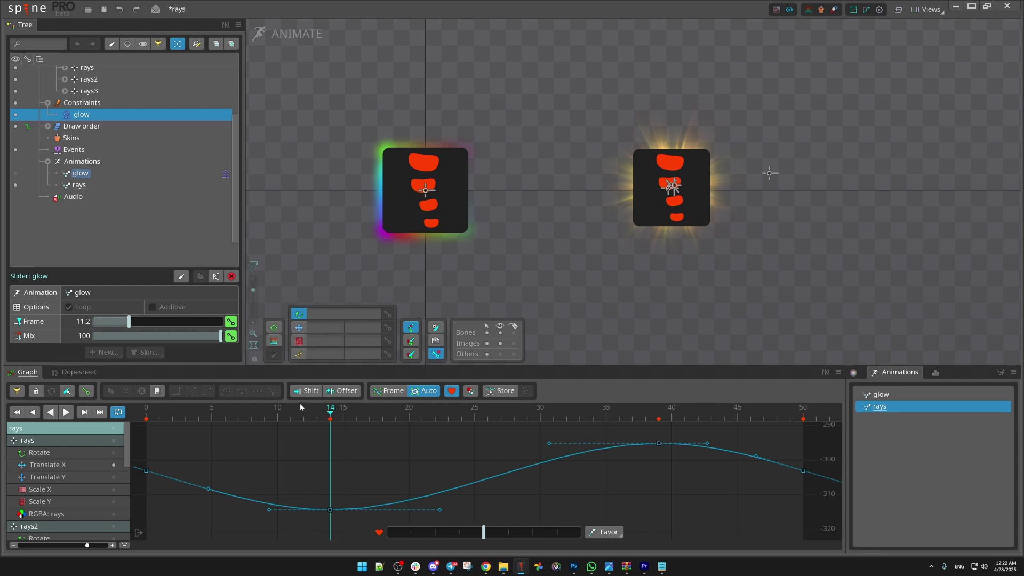
pyautogui.click(75, 371)
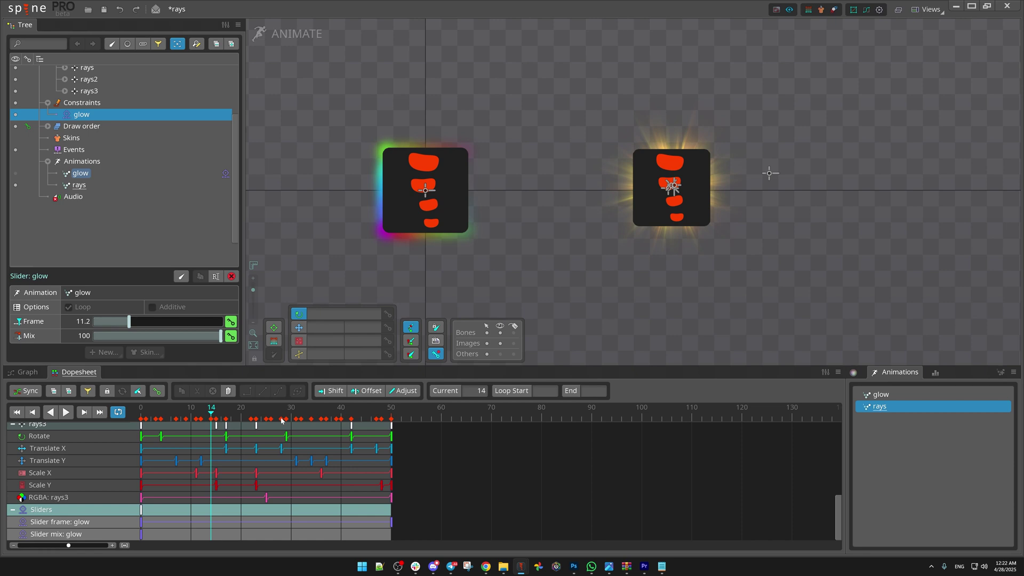
# - Select and then deselect the rays3 keys at frame 23 in the Dopesheet
pyautogui.click(255, 425)
pyautogui.click(247, 423)
pyautogui.scroll(-1, 675, 208)
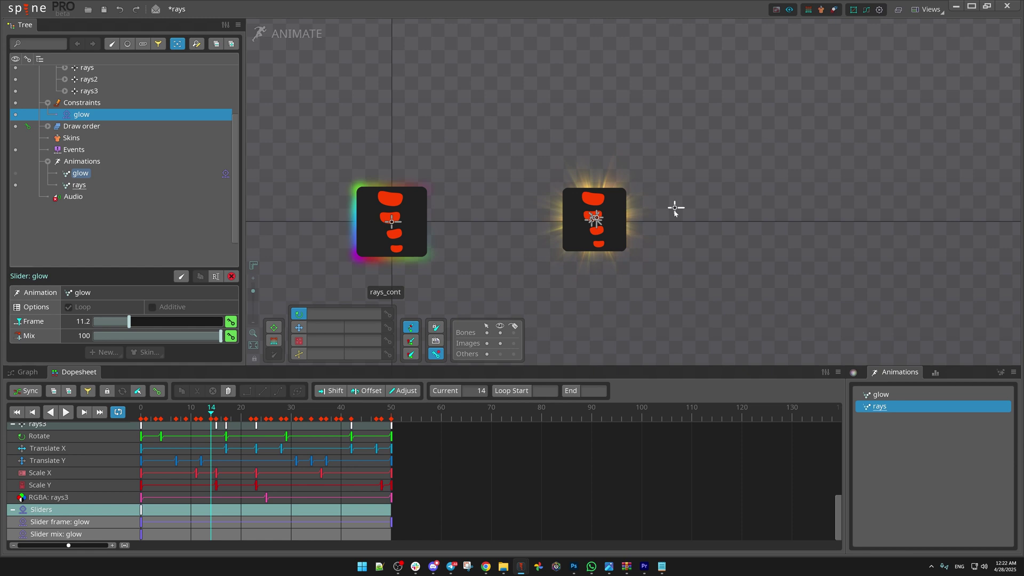
# - In Setup mode, draw a test bone under root, then delete it and confirm
pyautogui.click(299, 33)
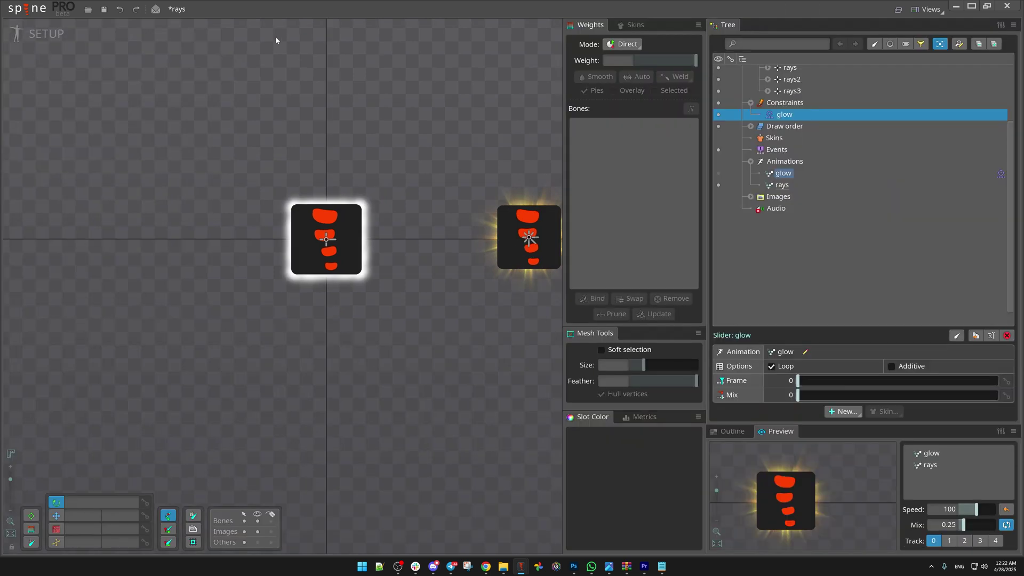
pyautogui.press('x')
pyautogui.moveTo(136, 185)
pyautogui.mouseDown()
pyautogui.moveTo(327, 148)
pyautogui.moveTo(270, 65)
pyautogui.moveTo(304, 194)
pyautogui.moveTo(235, 338)
pyautogui.moveTo(274, 227)
pyautogui.moveTo(255, 94)
pyautogui.moveTo(279, 167)
pyautogui.moveTo(264, 277)
pyautogui.moveTo(254, 75)
pyautogui.moveTo(243, 320)
pyautogui.moveTo(251, 56)
pyautogui.moveTo(265, 59)
pyautogui.moveTo(268, 84)
pyautogui.mouseUp()
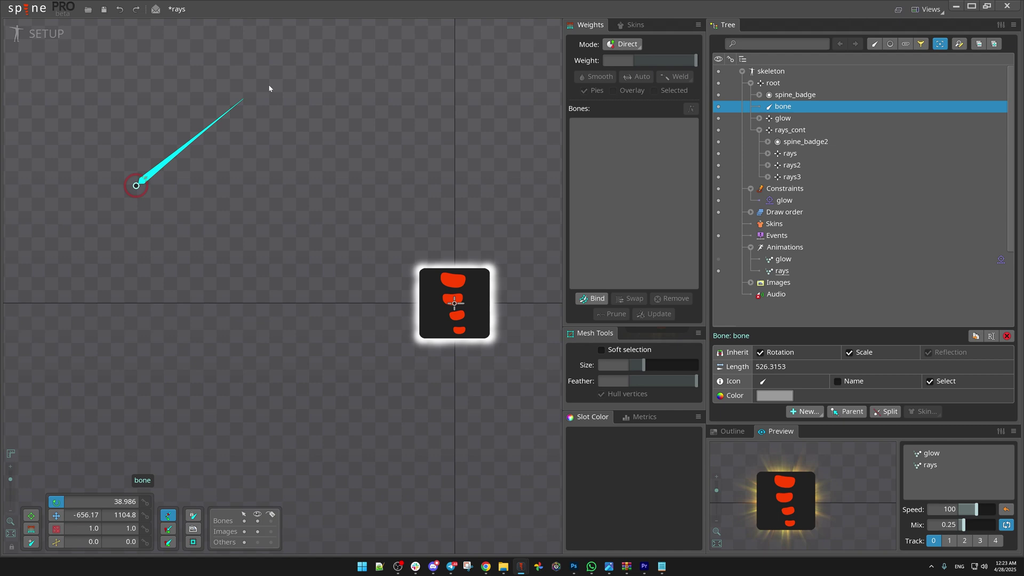
pyautogui.scroll(-1, 289, 122)
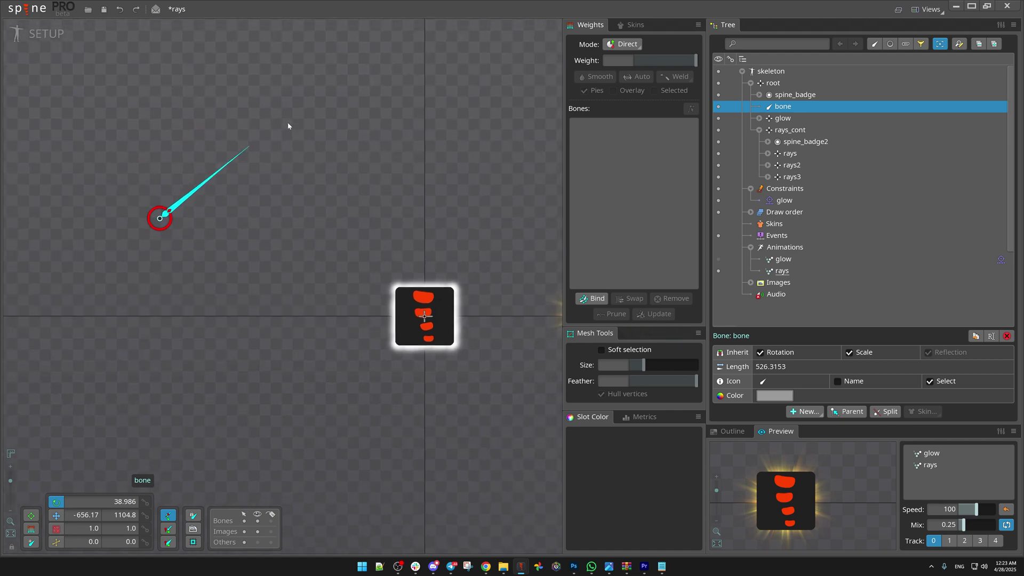
pyautogui.press('Delete')
pyautogui.press('Return')
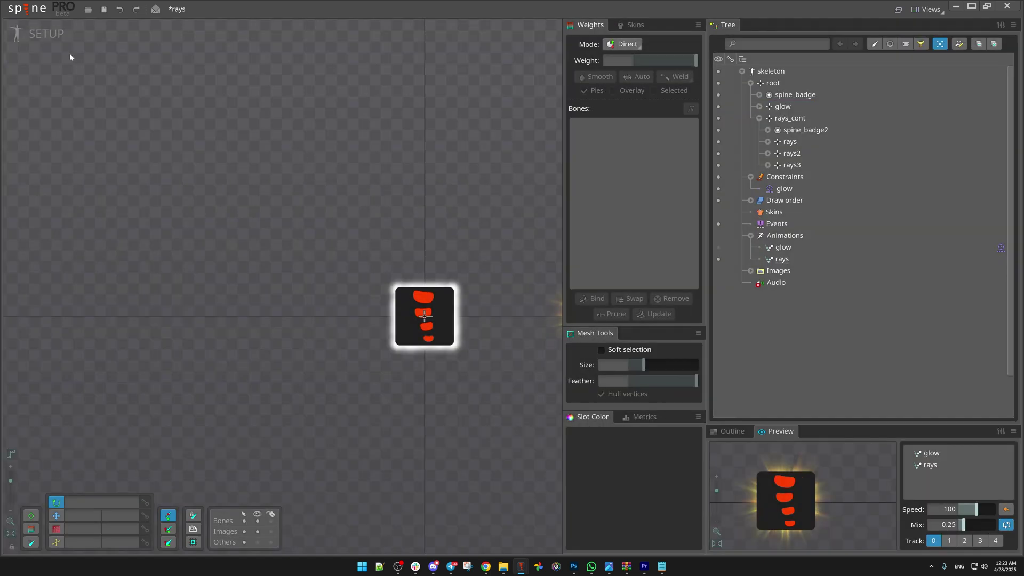
# - Return to Animate mode on the rays animation and zoom in on both glowing badges
pyautogui.click(46, 33)
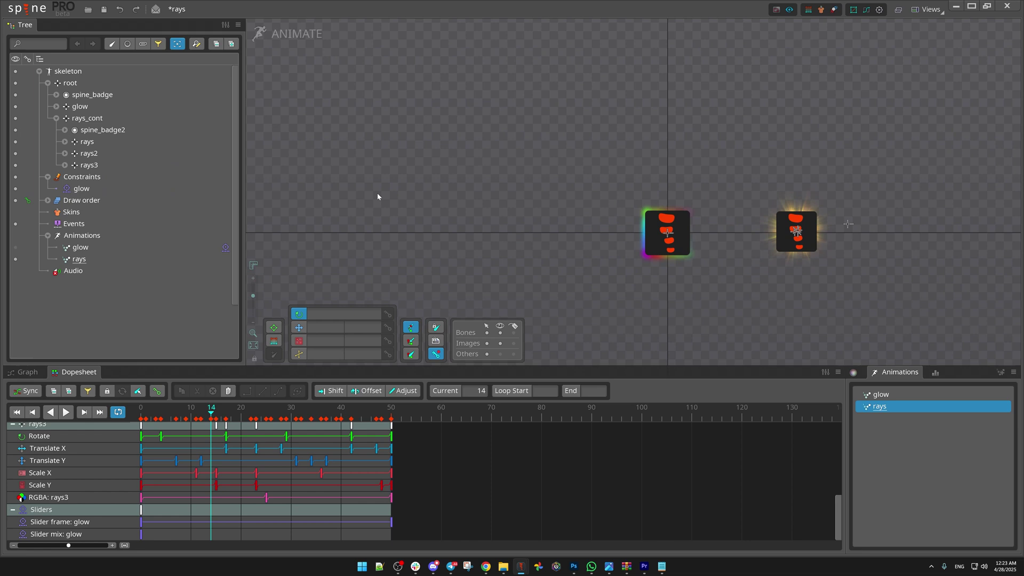
pyautogui.scroll(4, 633, 279)
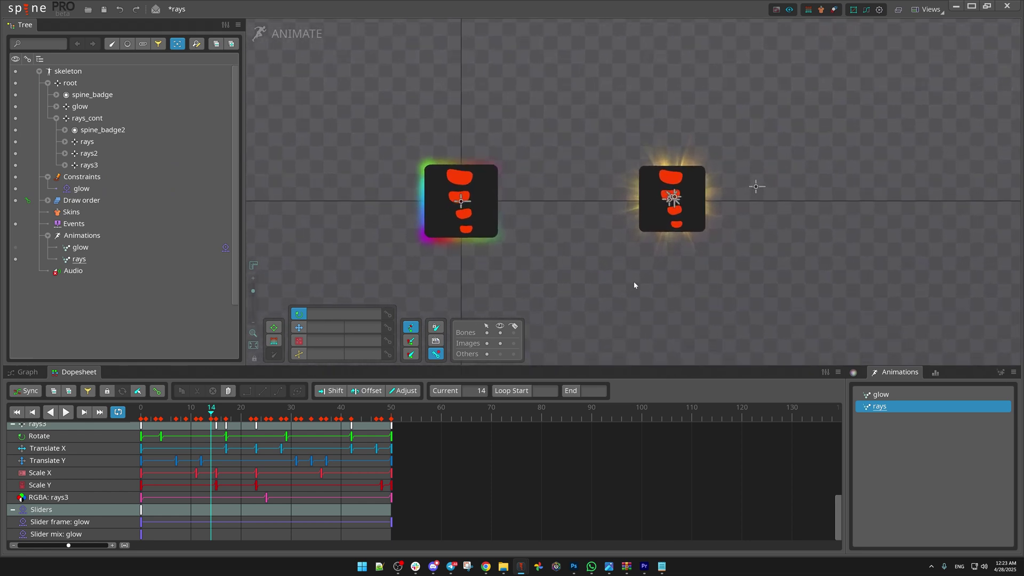
pyautogui.scroll(2, 673, 316)
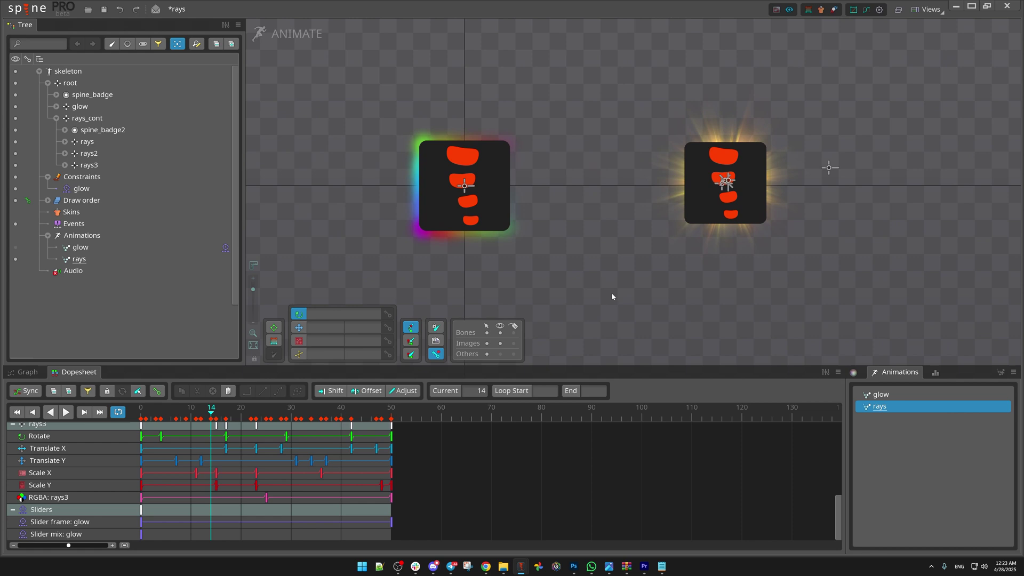